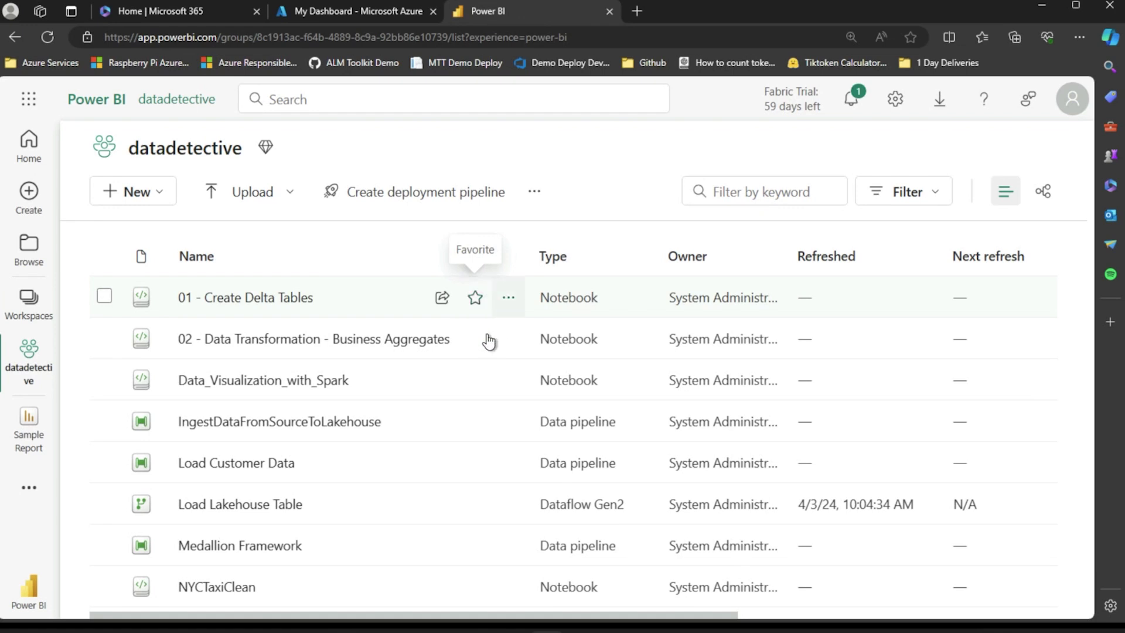
# - Auto-create a report from the TestModel1 semantic model in the datadetective workspace
pyautogui.scroll(-5, 393, 368)
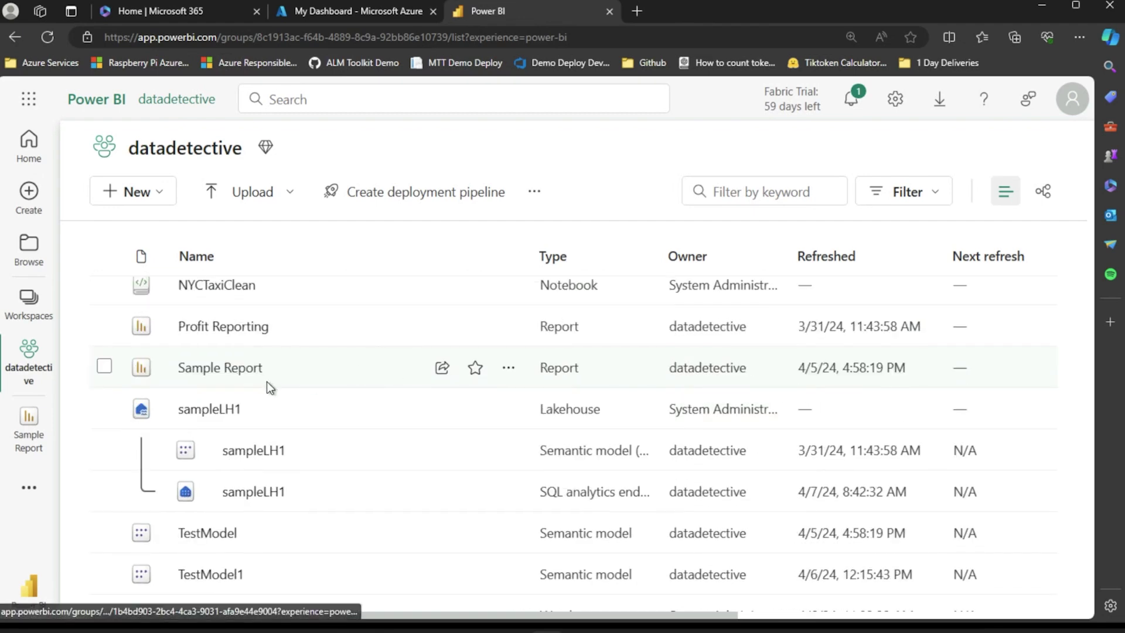
pyautogui.scroll(-2, 324, 394)
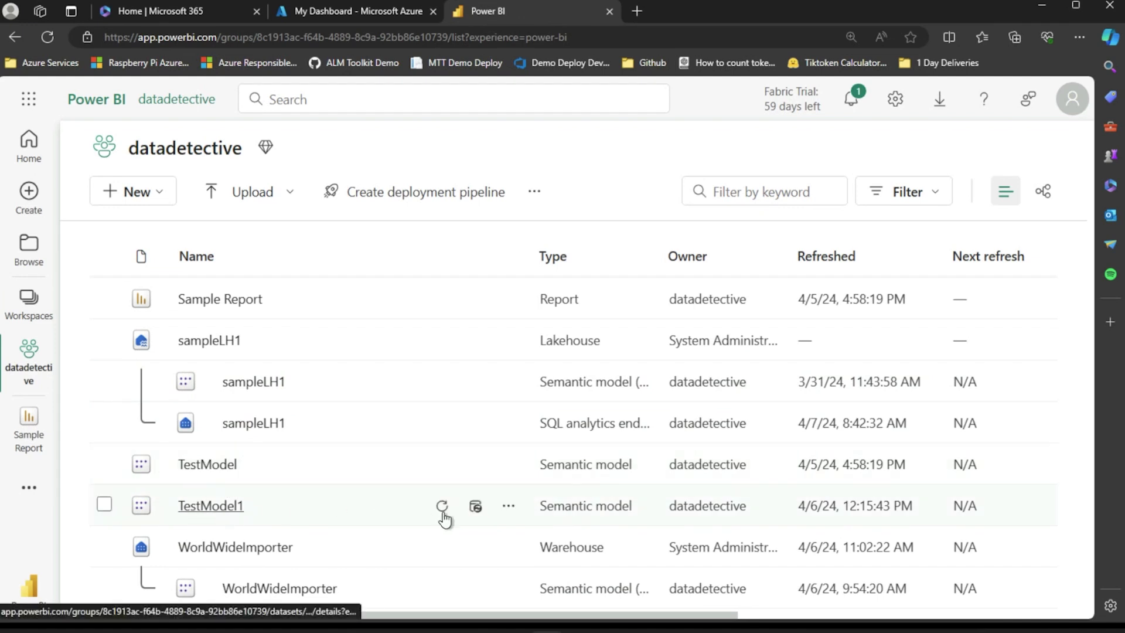
pyautogui.click(509, 507)
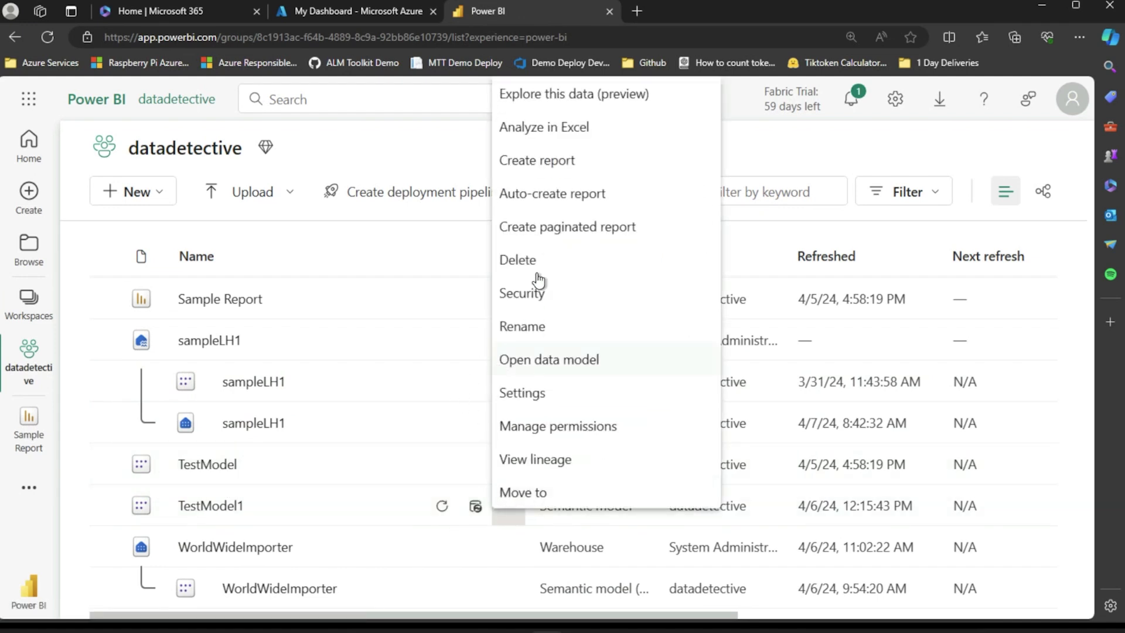
pyautogui.click(539, 199)
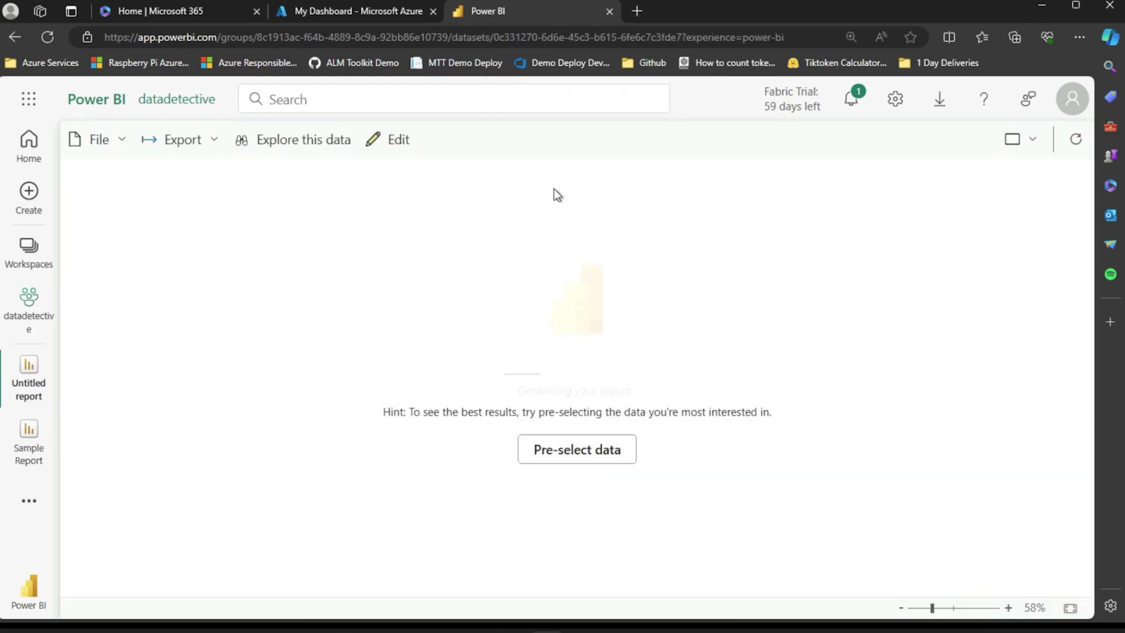
# - Pre-select the dimension_customer, fact_sale, dimension_city, dimension_stock_item, dimension_employee and dimension_date tables for the auto-created report
pyautogui.click(581, 458)
pyautogui.click(985, 251)
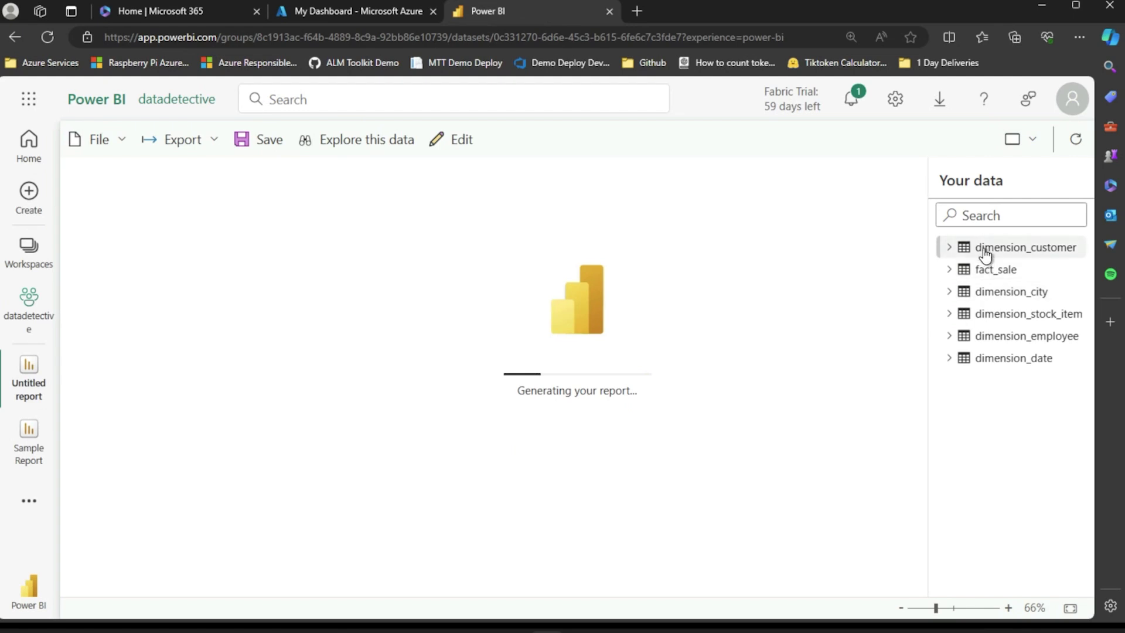
pyautogui.click(986, 271)
pyautogui.click(992, 298)
pyautogui.click(997, 314)
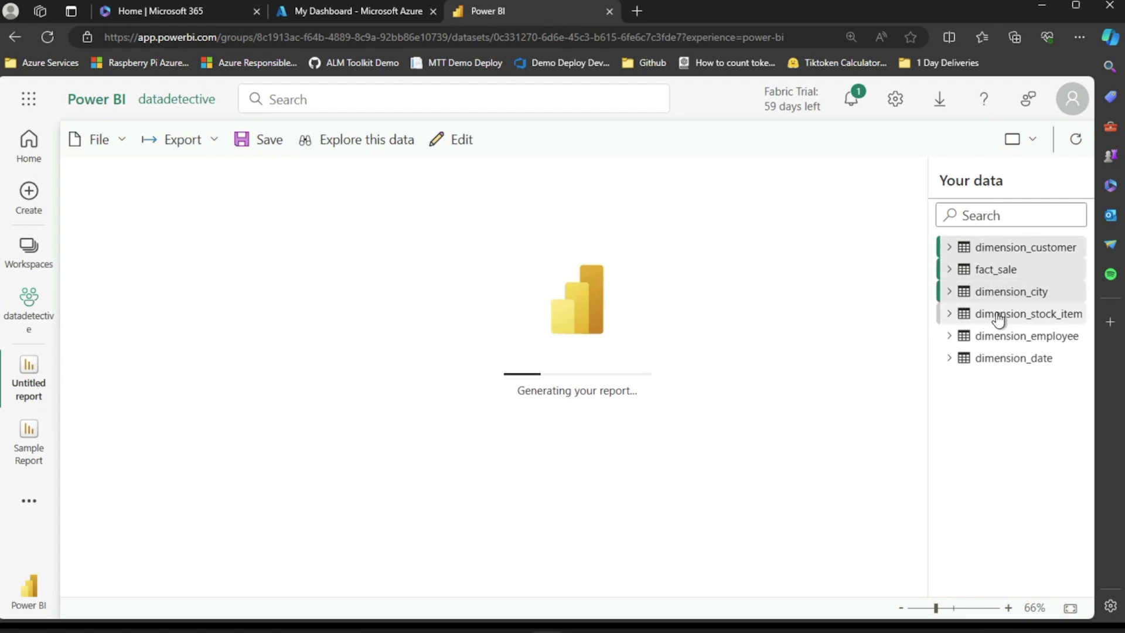
pyautogui.click(997, 340)
pyautogui.click(997, 359)
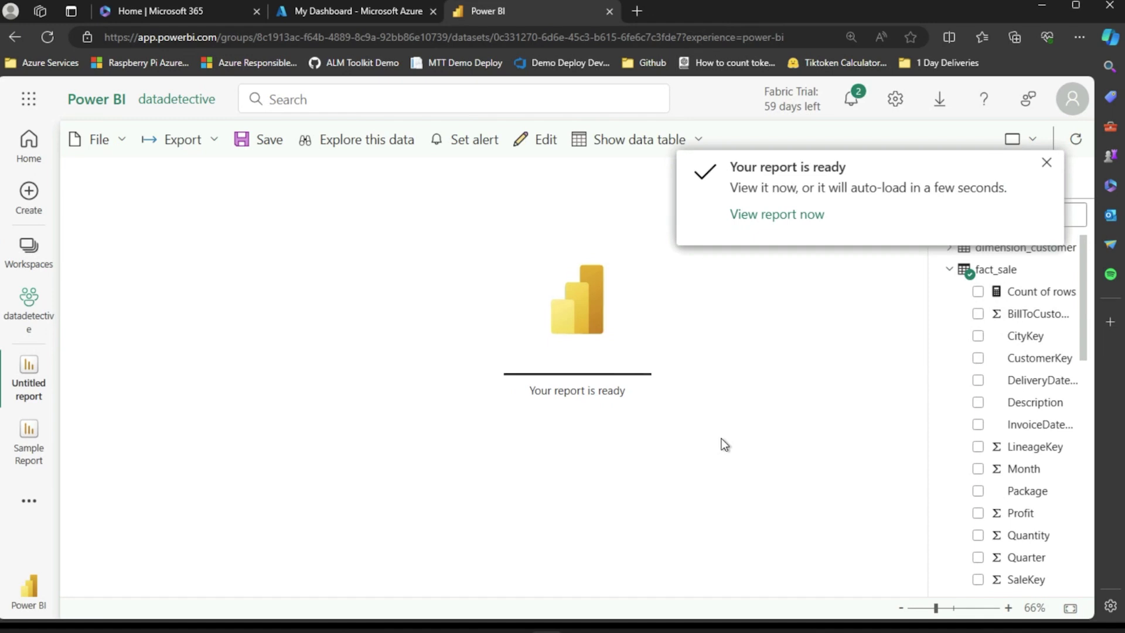
# - View the generated report and collapse the fact_sale and dimension_date tables in the data list
pyautogui.click(791, 216)
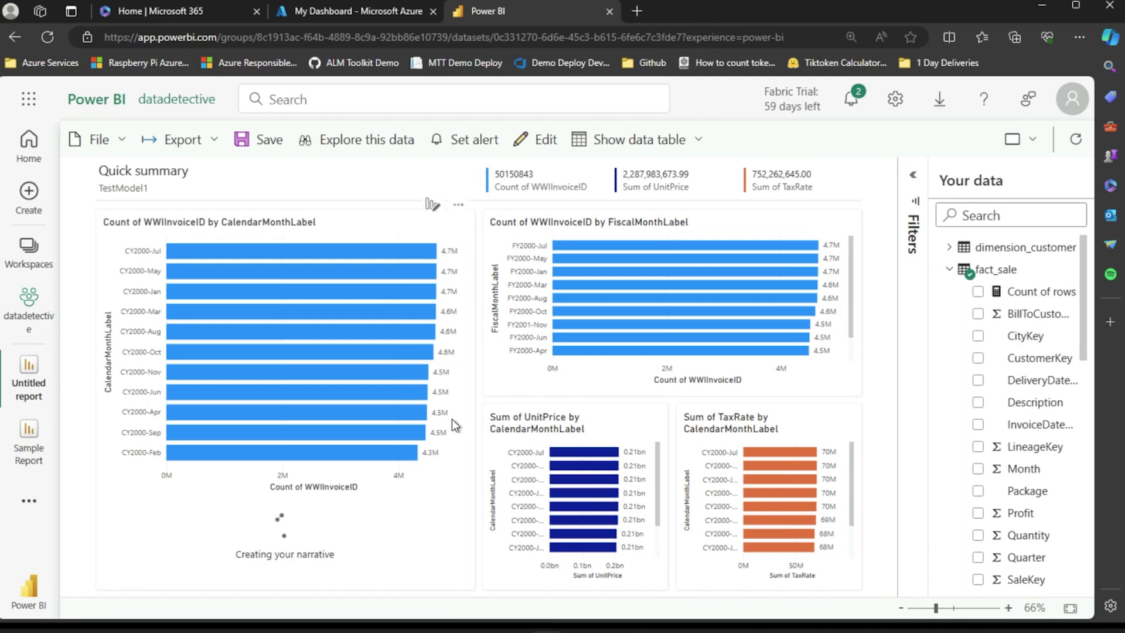
pyautogui.moveTo(425, 424)
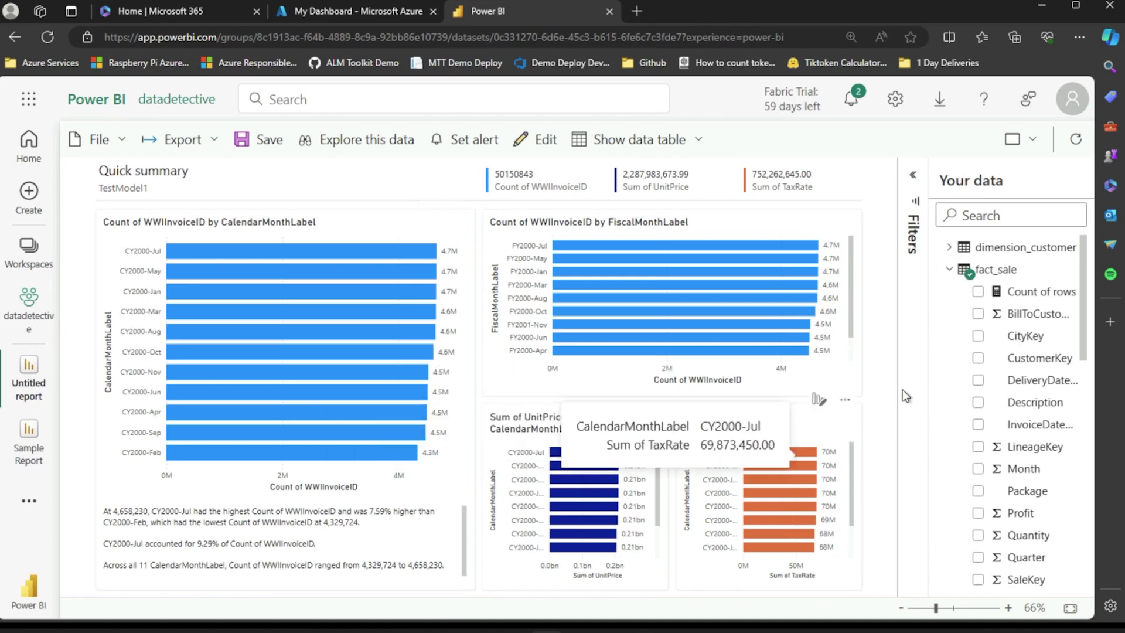
pyautogui.click(950, 271)
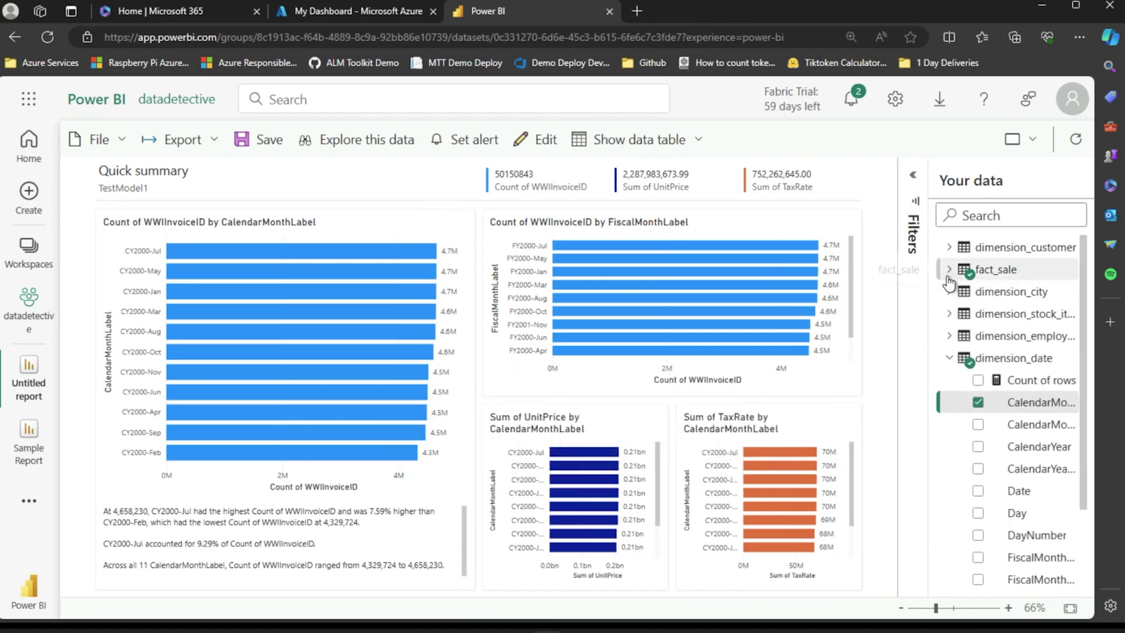
pyautogui.click(949, 358)
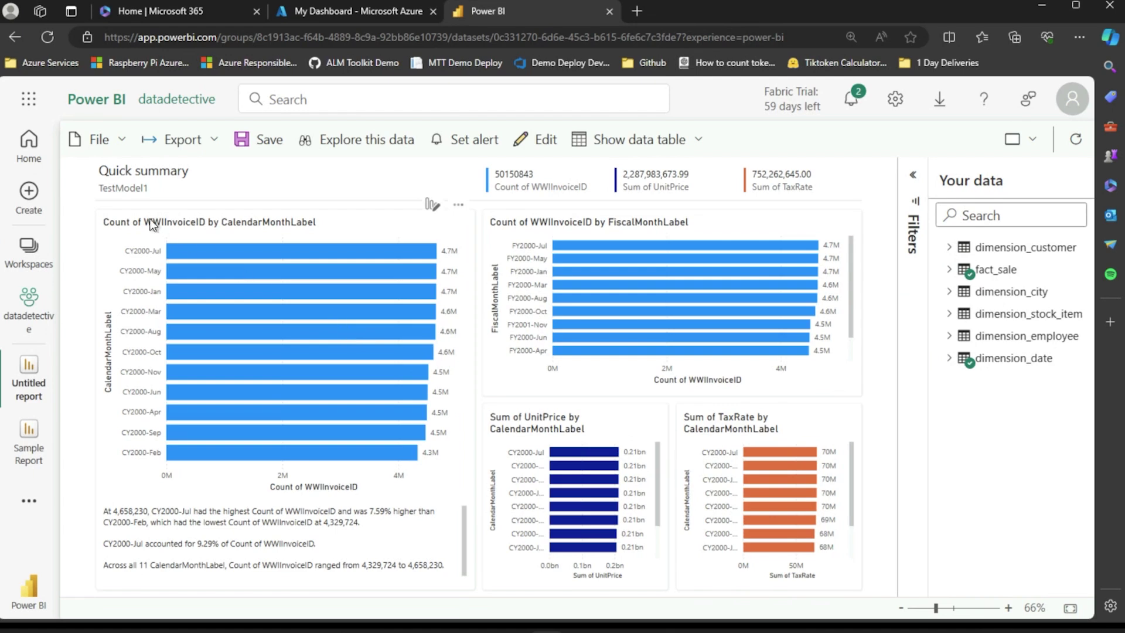
# - Save the report to the datadetective workspace as Sample Report 2 and dismiss the save notification
pyautogui.click(115, 142)
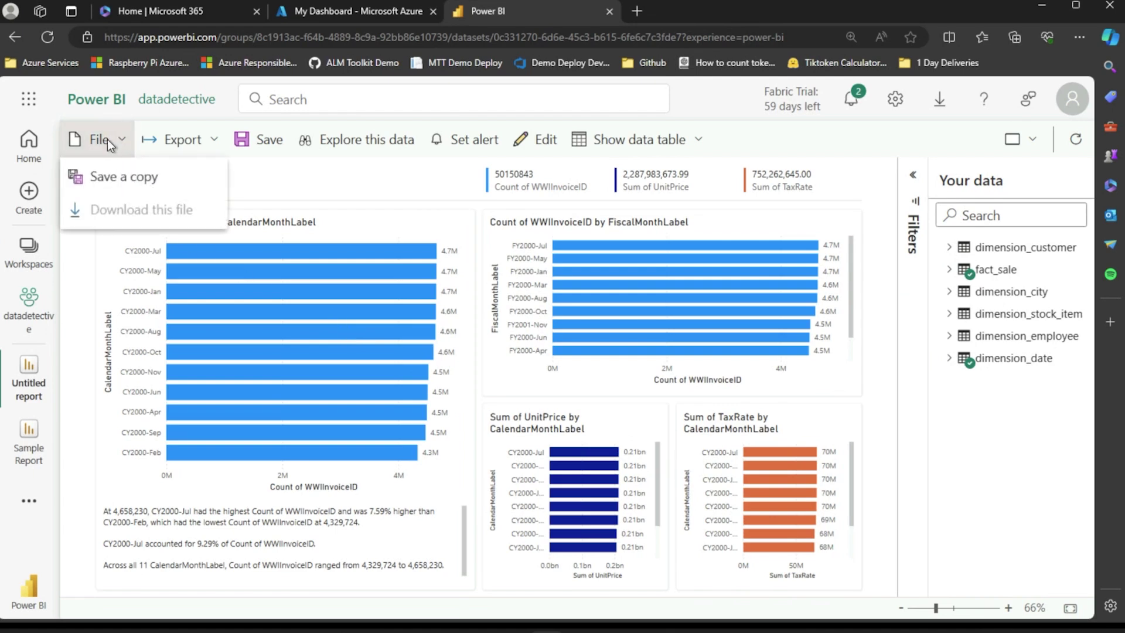
pyautogui.click(269, 140)
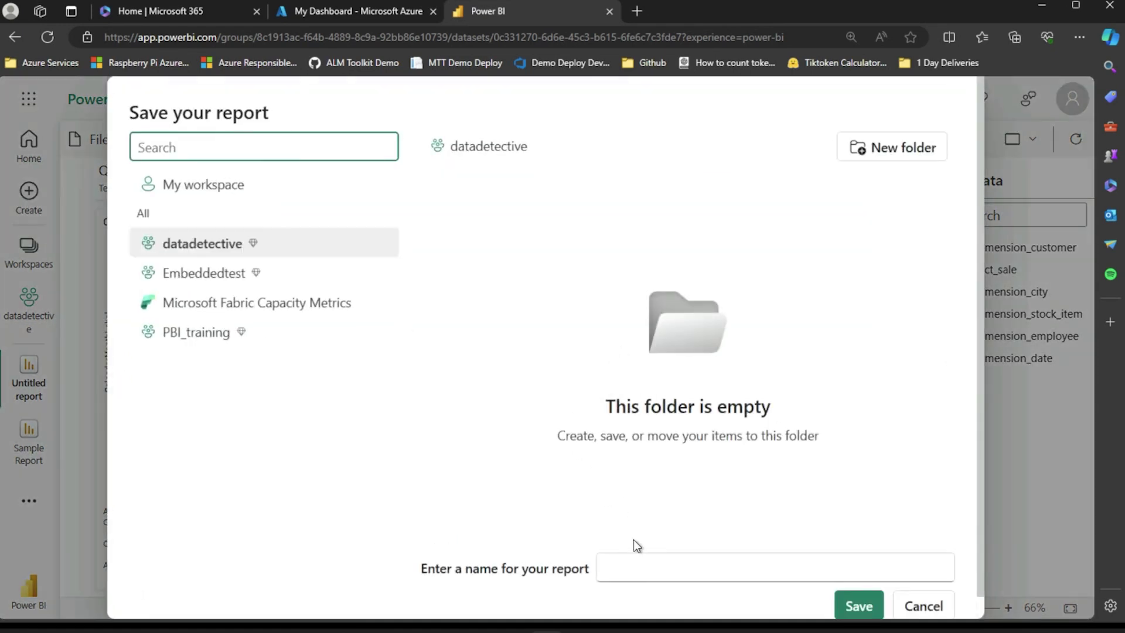
pyautogui.click(641, 557)
pyautogui.write('Sample Re')
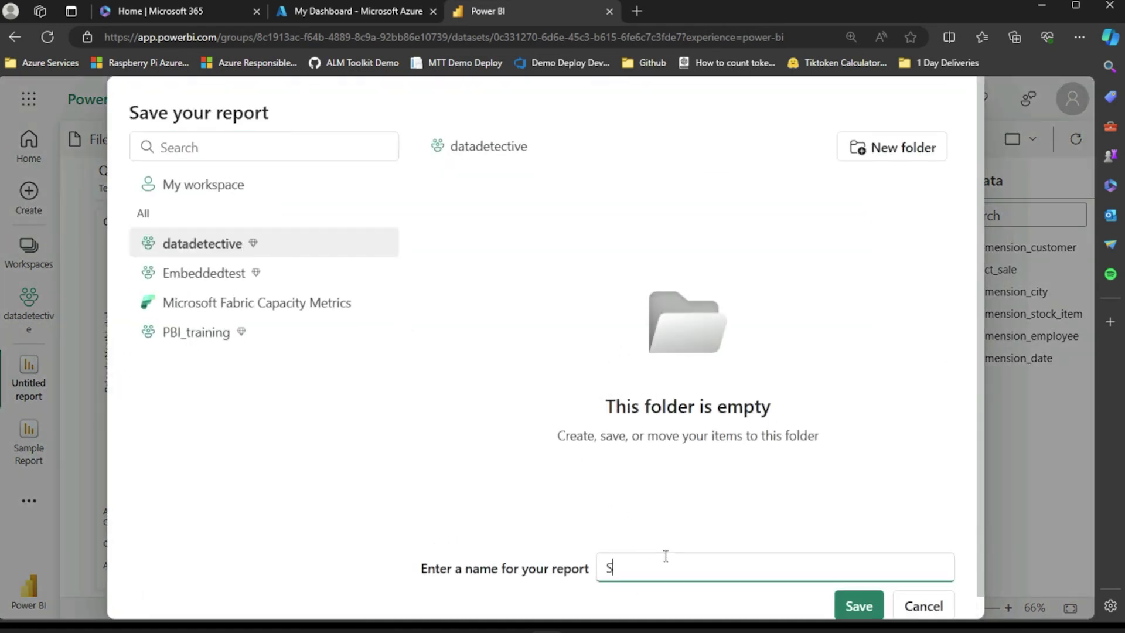
pyautogui.write('port 2')
pyautogui.click(861, 602)
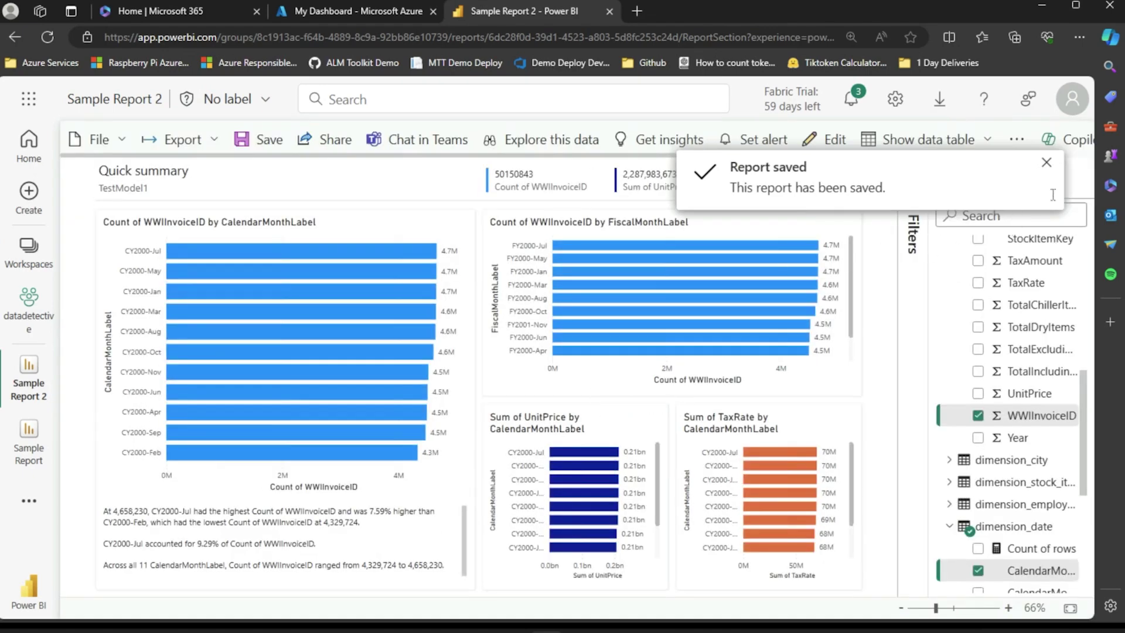
pyautogui.click(1047, 162)
# - Download a copy of the report as a .pbix file with a live connection to data online
pyautogui.click(124, 141)
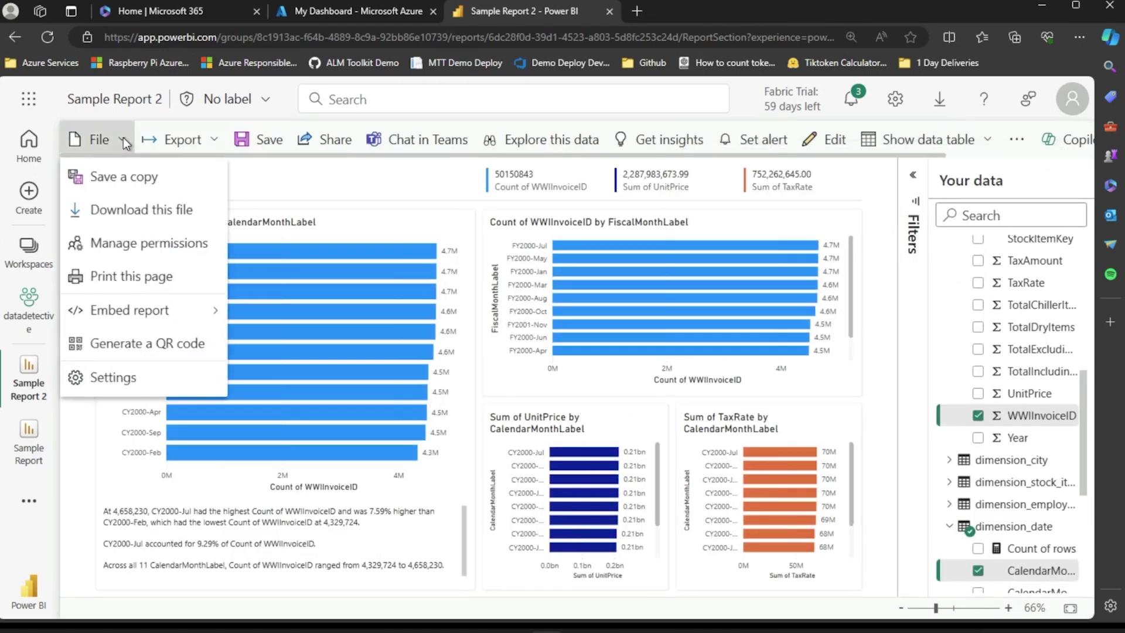
pyautogui.click(146, 210)
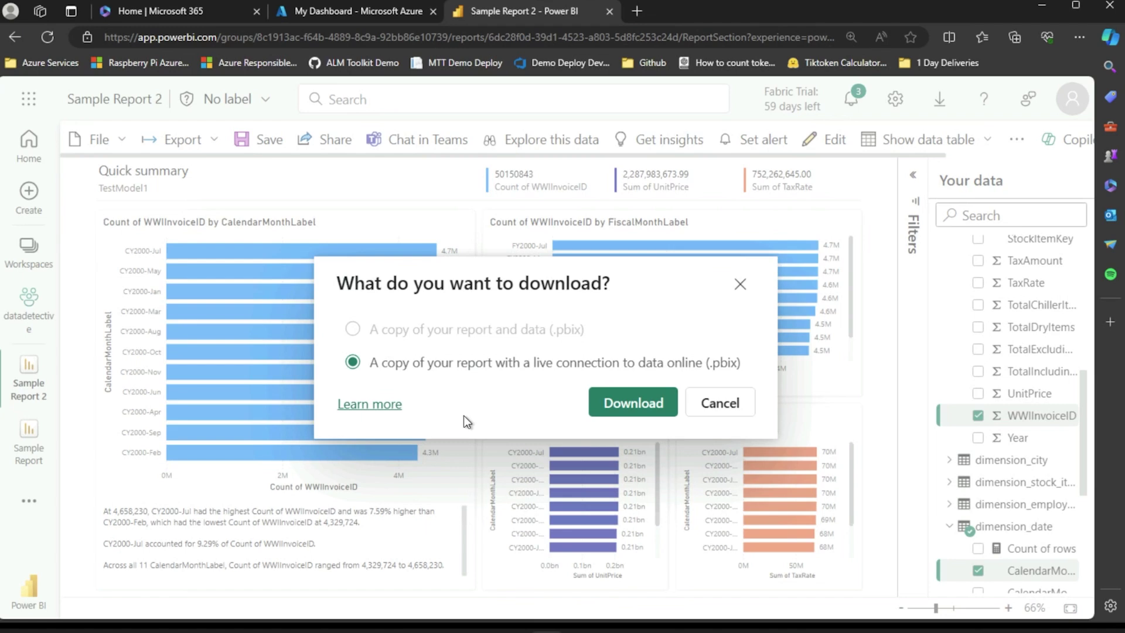
pyautogui.moveTo(480, 340)
pyautogui.click(618, 403)
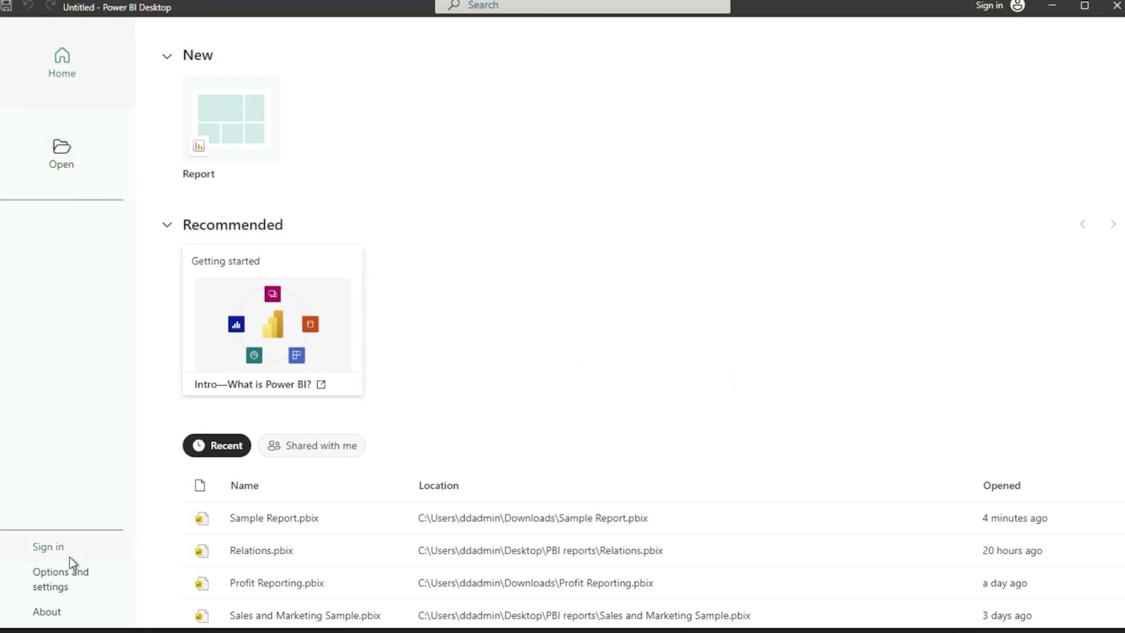
# - In Power BI Desktop, open the Sample Report 2 file from the Downloads folder
pyautogui.click(84, 166)
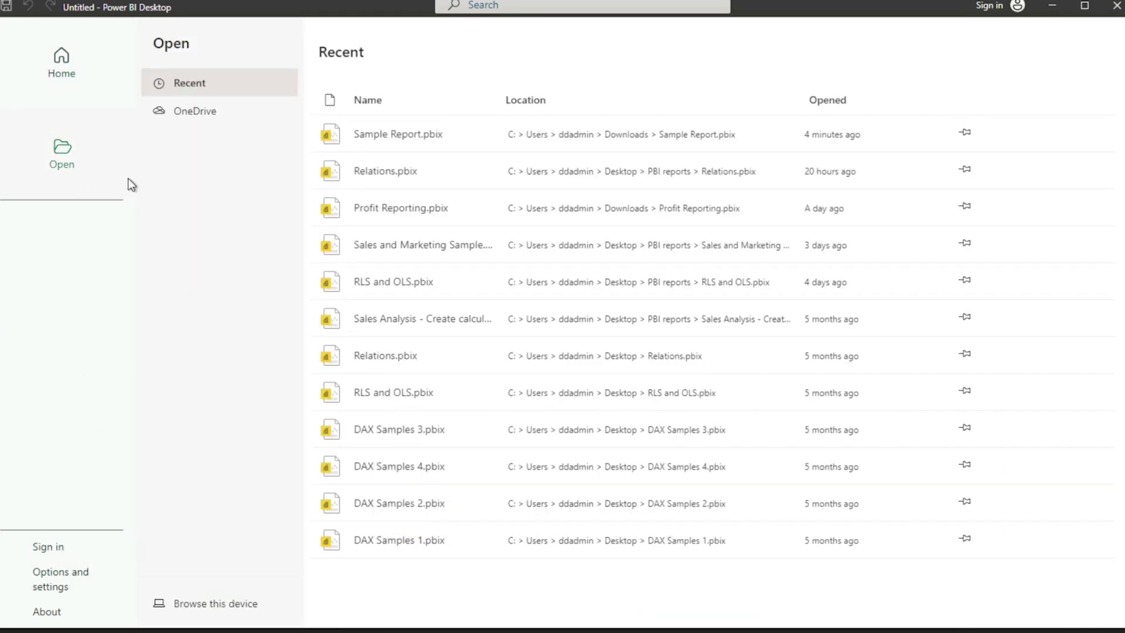
pyautogui.click(237, 606)
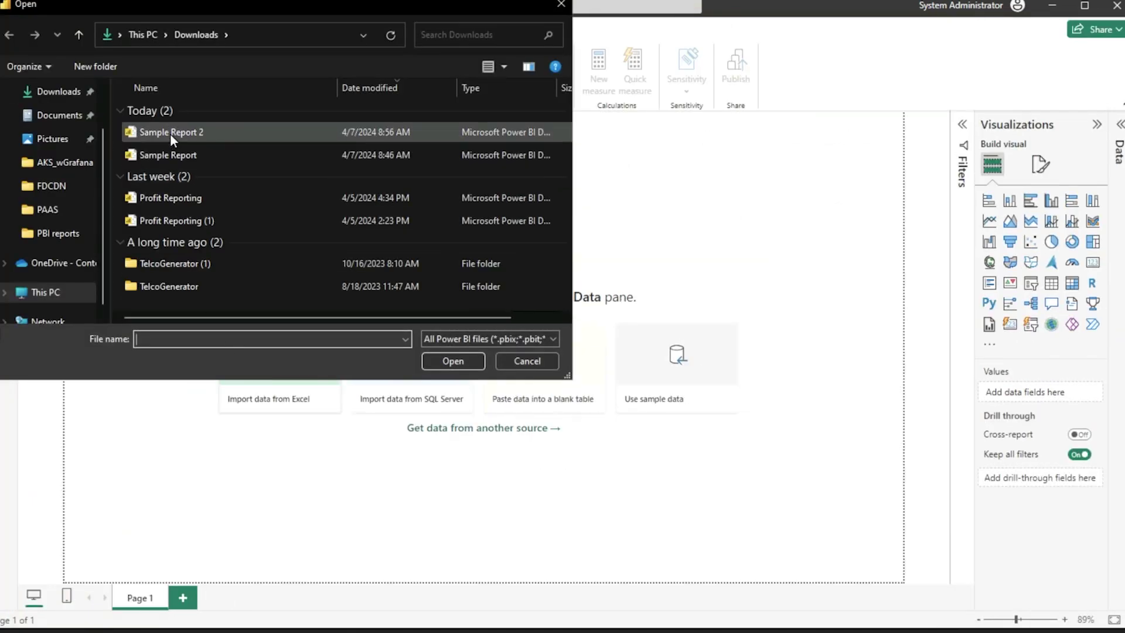
pyautogui.click(170, 134)
pyautogui.doubleClick(170, 134)
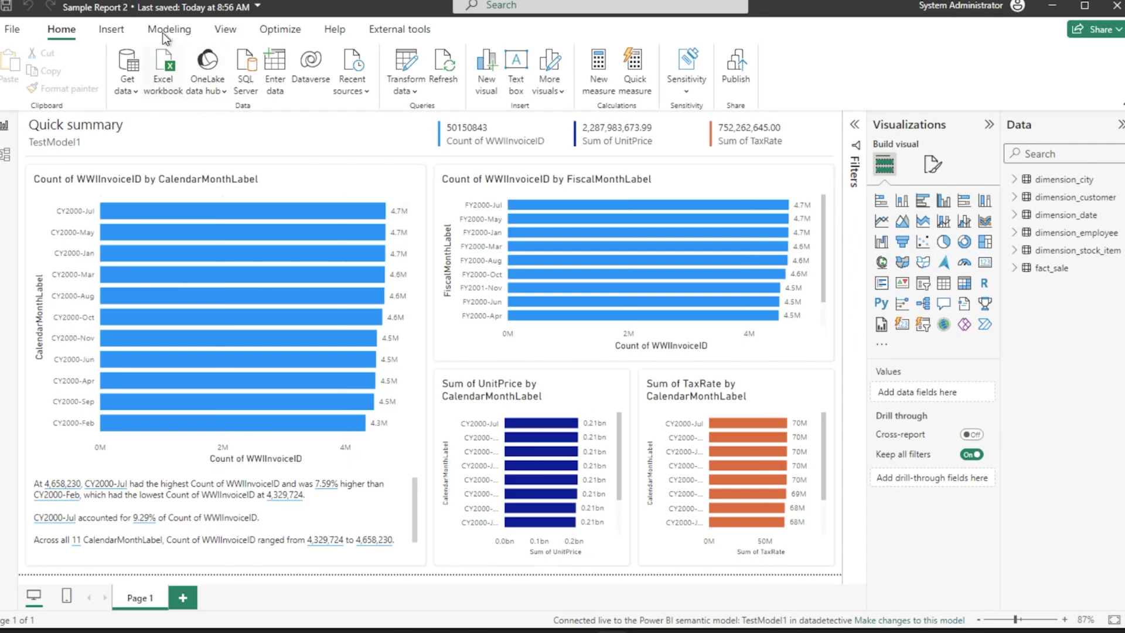
# - Show the Performance analyzer for the opened report
pyautogui.click(225, 29)
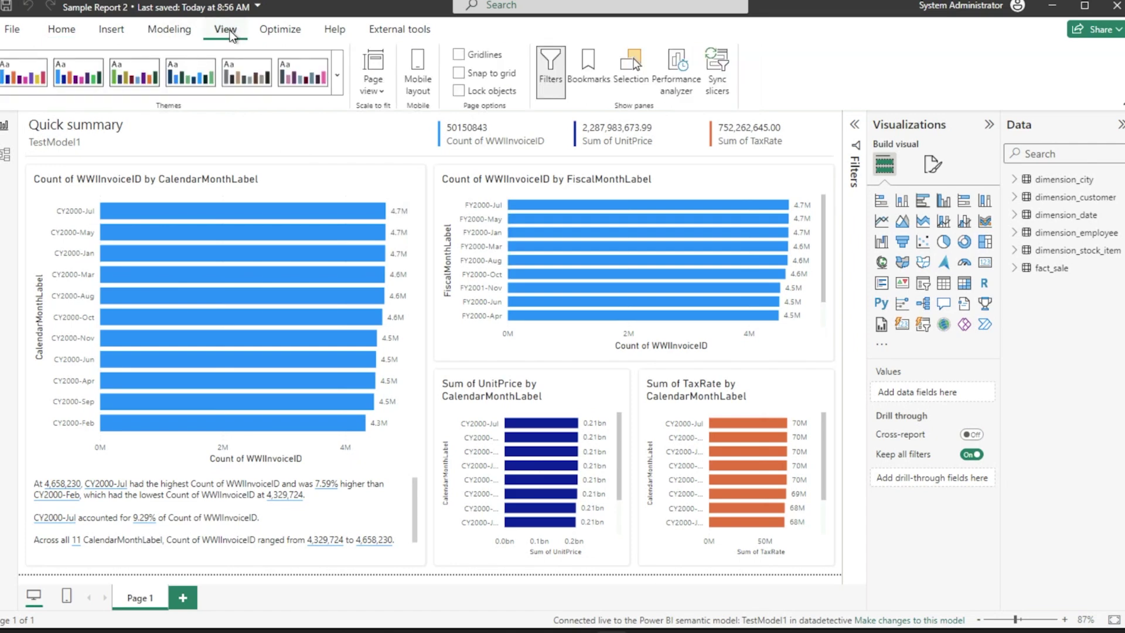
pyautogui.click(678, 76)
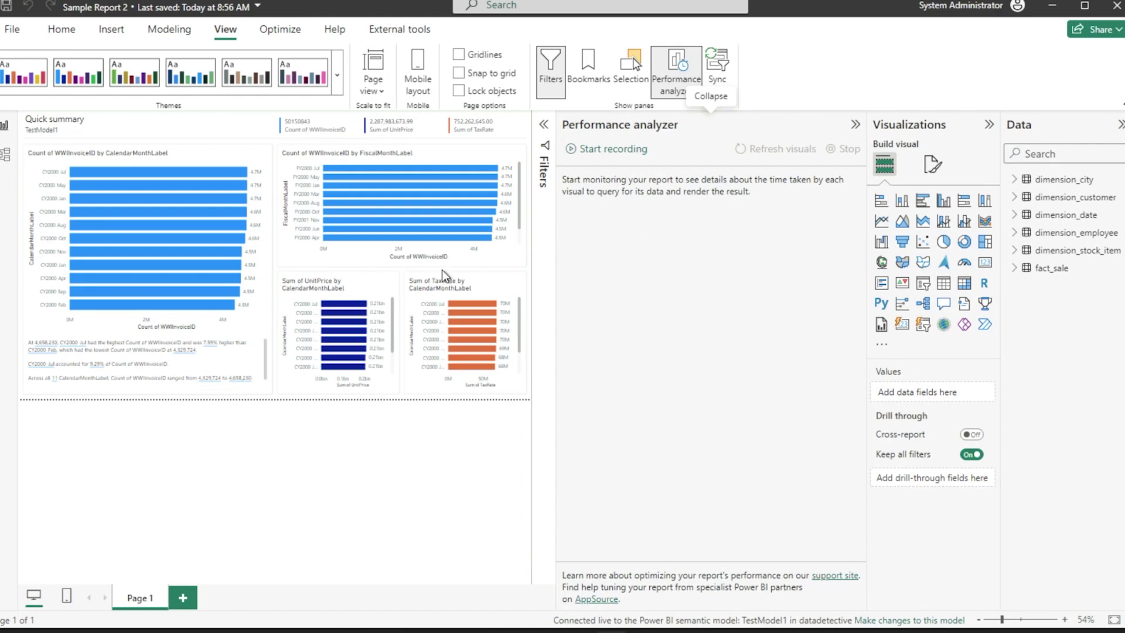
# - Review the global Data Load options, including the data cache usage, and close the options
pyautogui.click(15, 32)
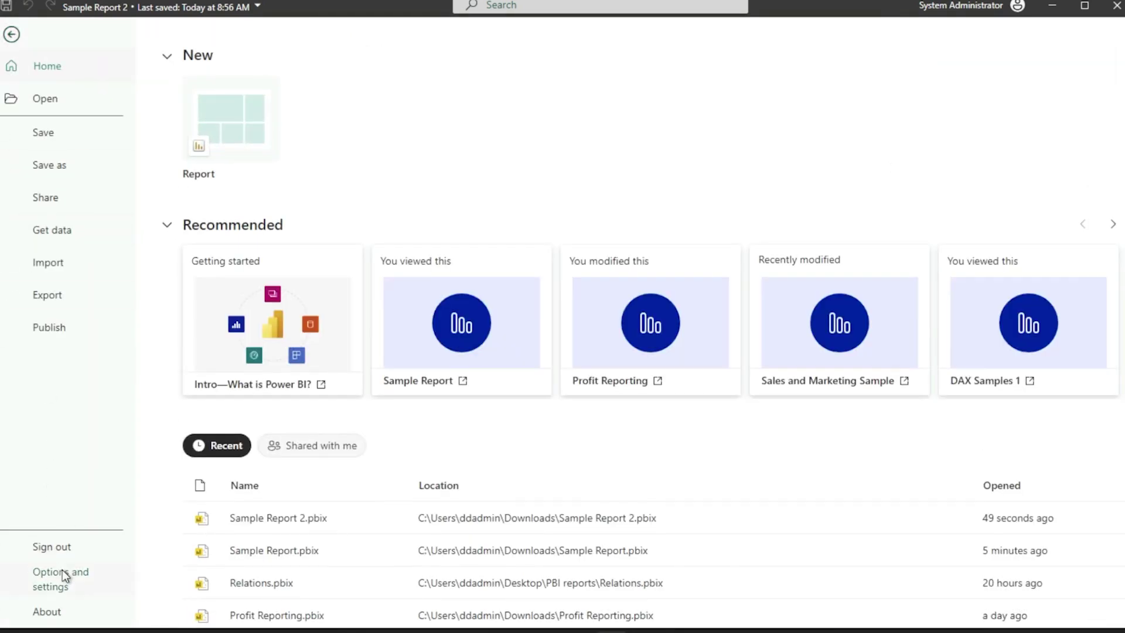
pyautogui.click(61, 575)
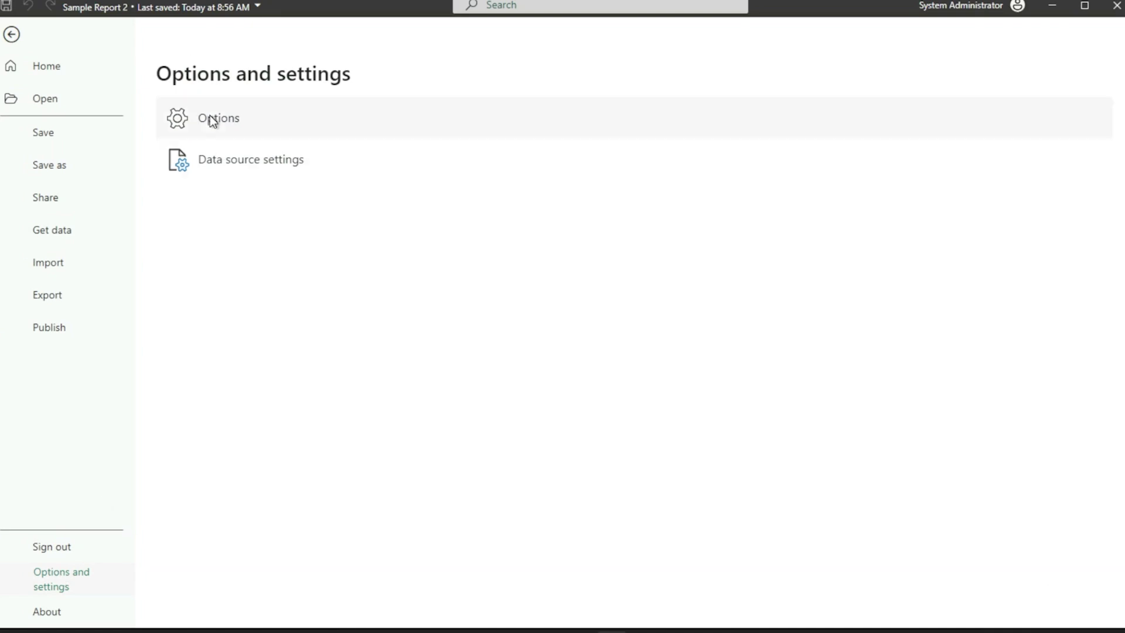
pyautogui.press('Escape')
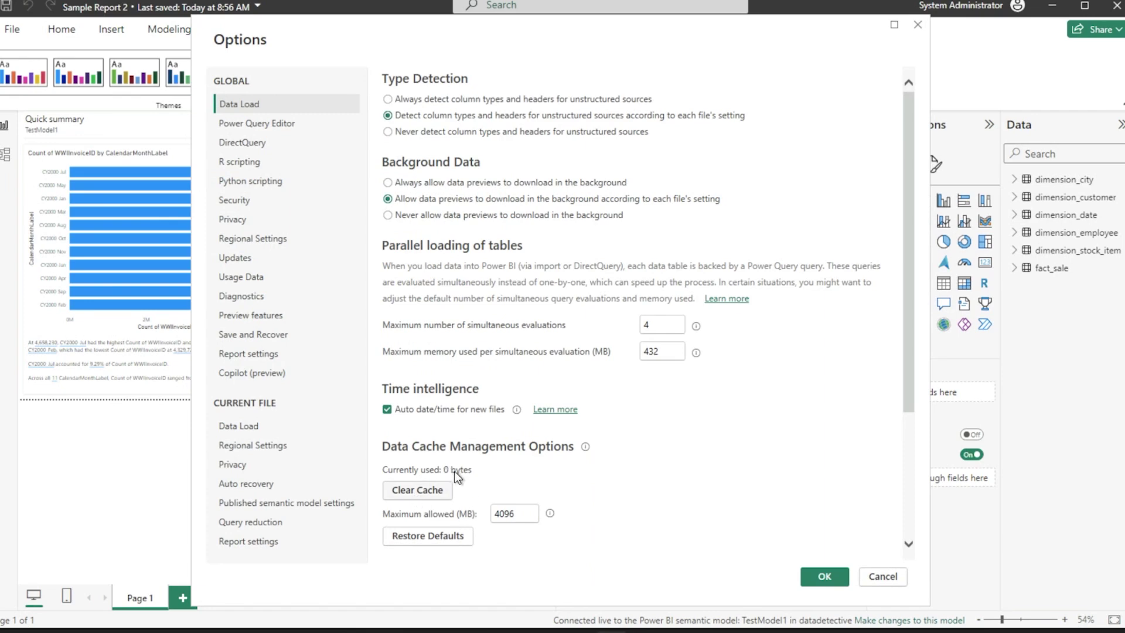
pyautogui.click(824, 576)
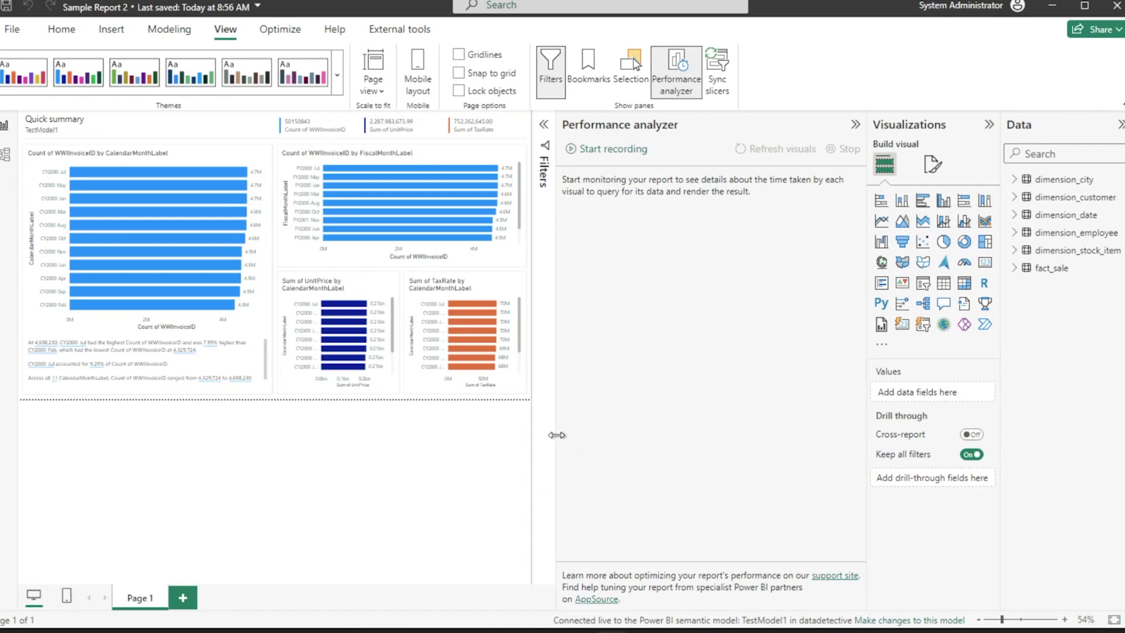
# - Widen the report canvas, start a performance recording, and cross-highlight the visuals by CY2000-Jan from the Sum of UnitPrice chart
pyautogui.moveTo(557, 435); pyautogui.dragTo(633, 434)
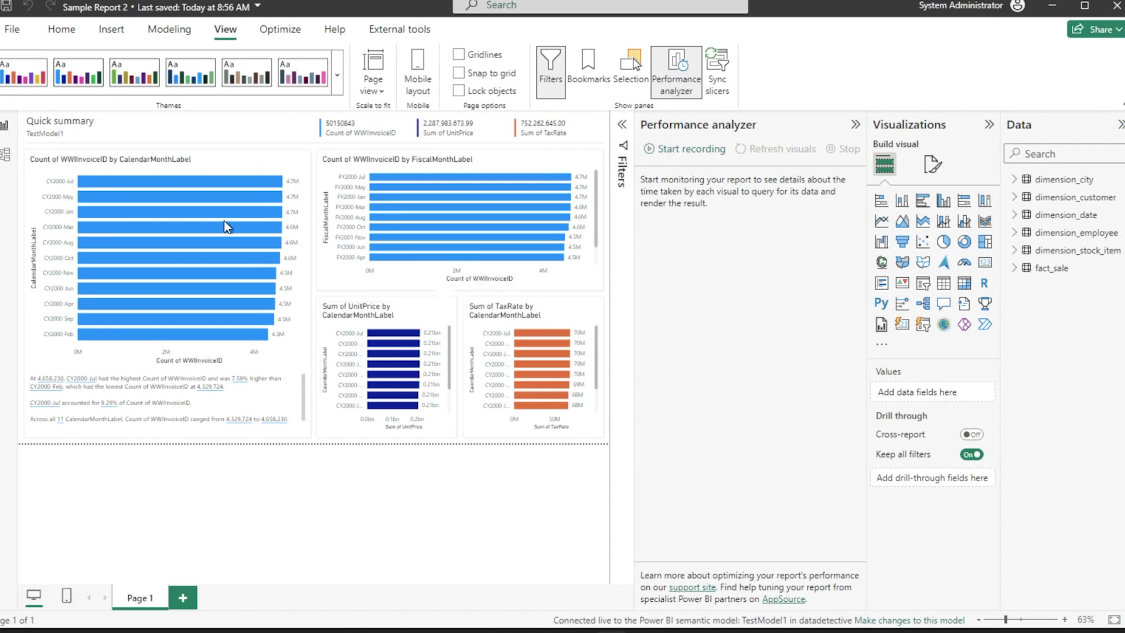
pyautogui.click(651, 150)
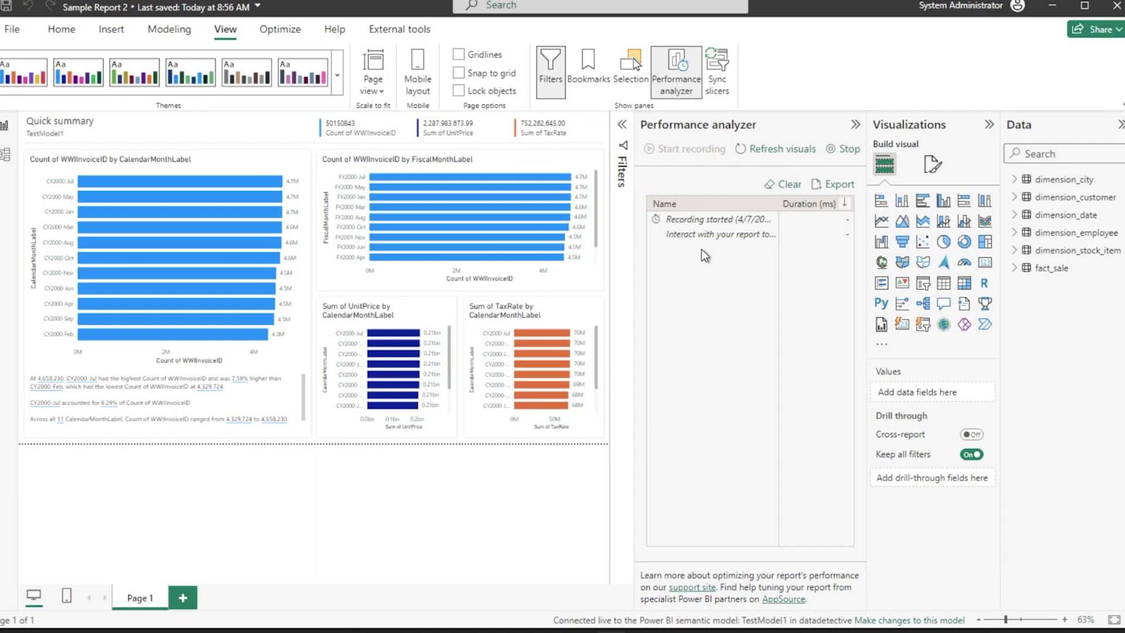
pyautogui.click(399, 364)
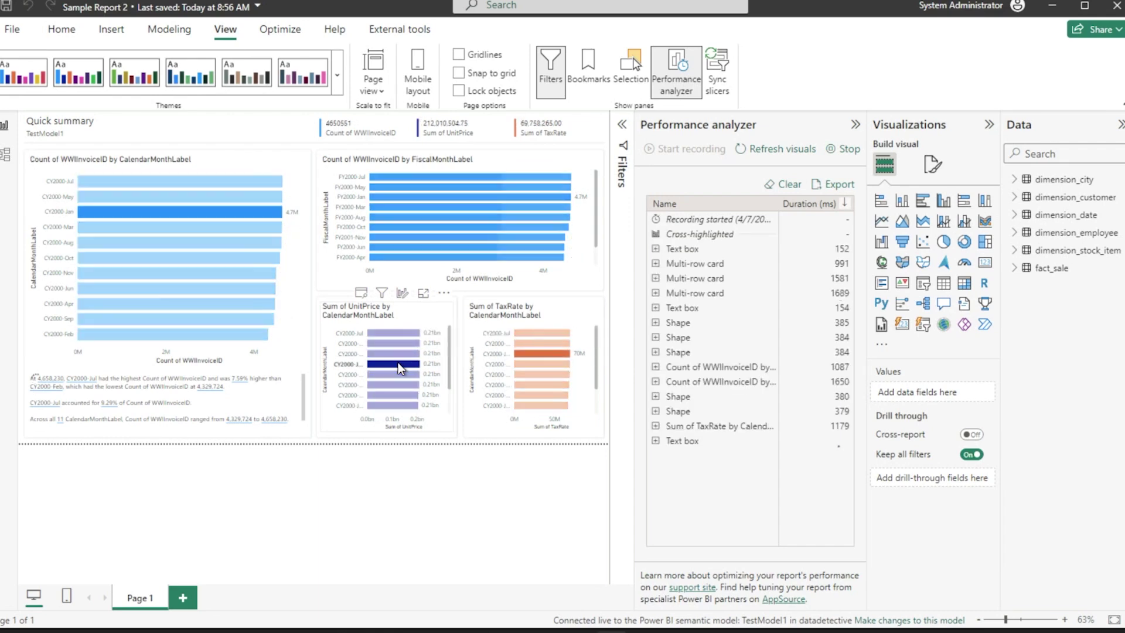
pyautogui.click(430, 198)
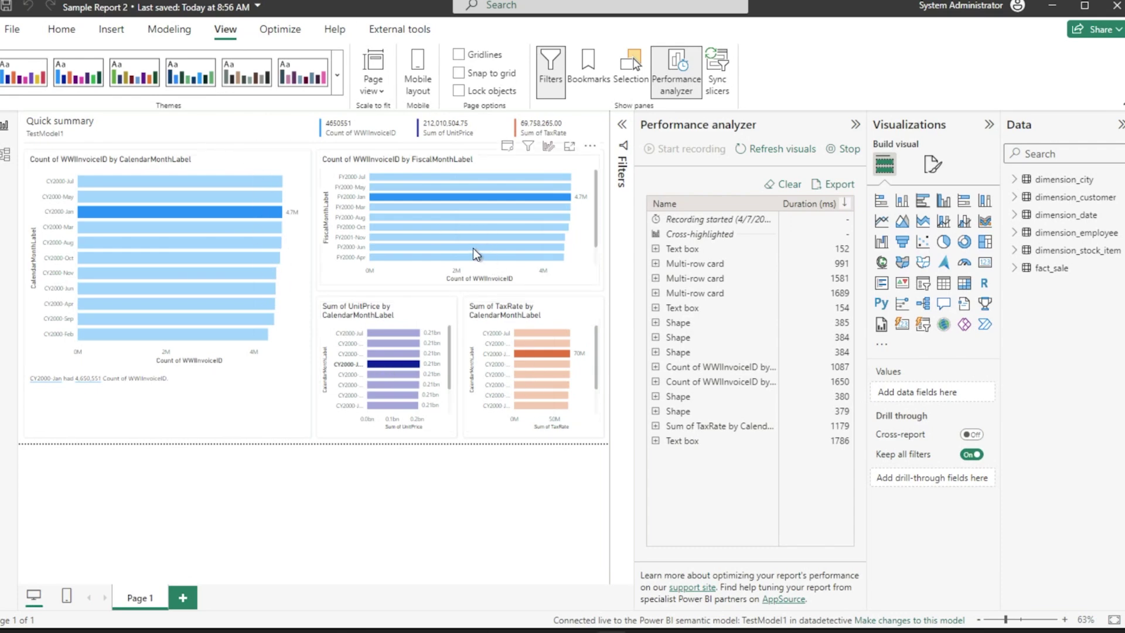
# - Analyze individually the Count of WWIInvoiceID by CalendarMonthLabel chart, the Sum of TaxRate chart and the shape behind the Sum of UnitPrice chart
pyautogui.moveTo(469, 239)
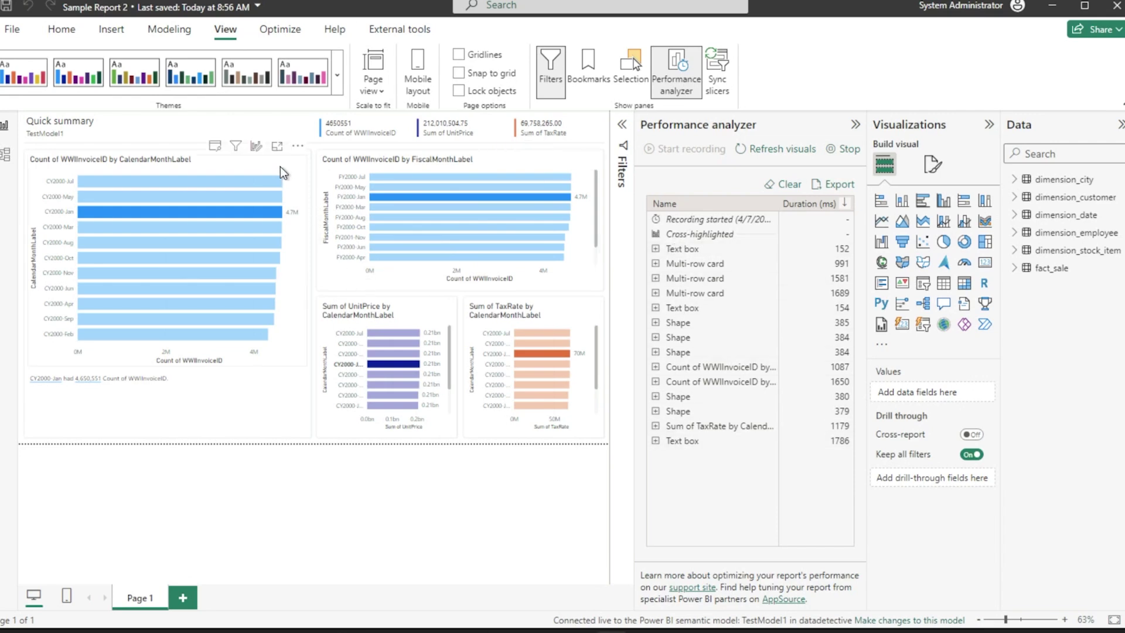
pyautogui.click(216, 152)
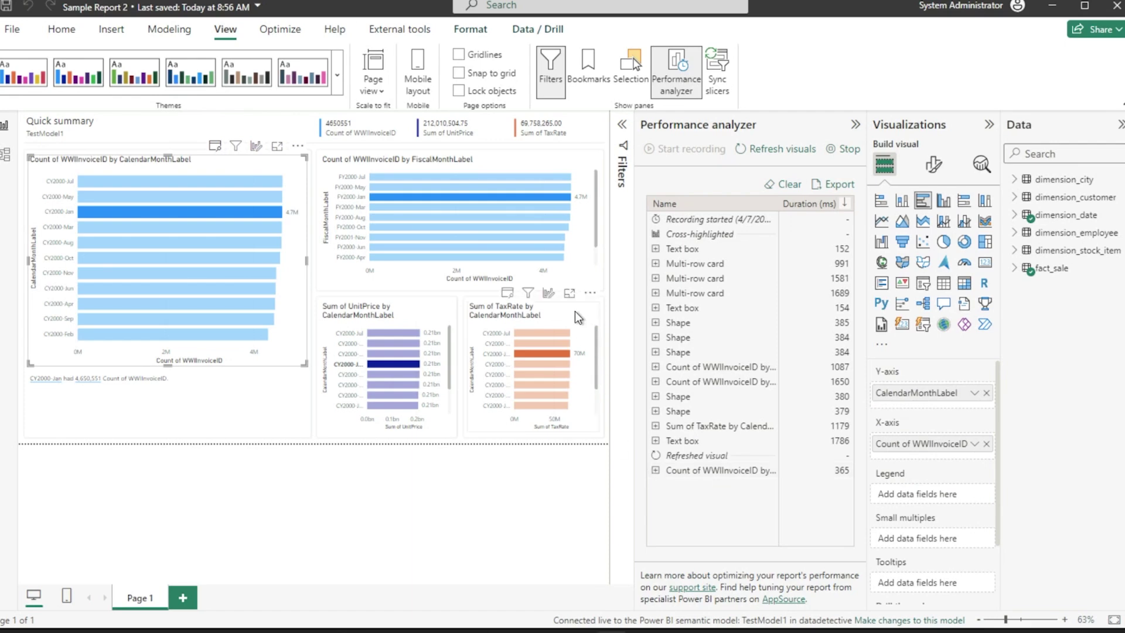
pyautogui.click(509, 304)
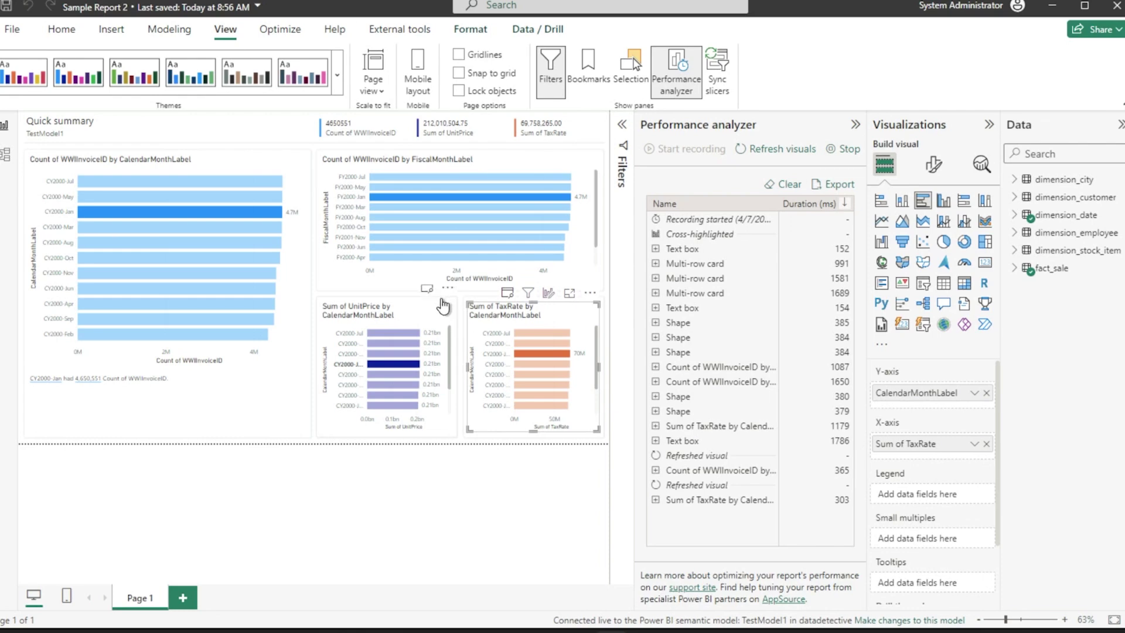
pyautogui.click(427, 290)
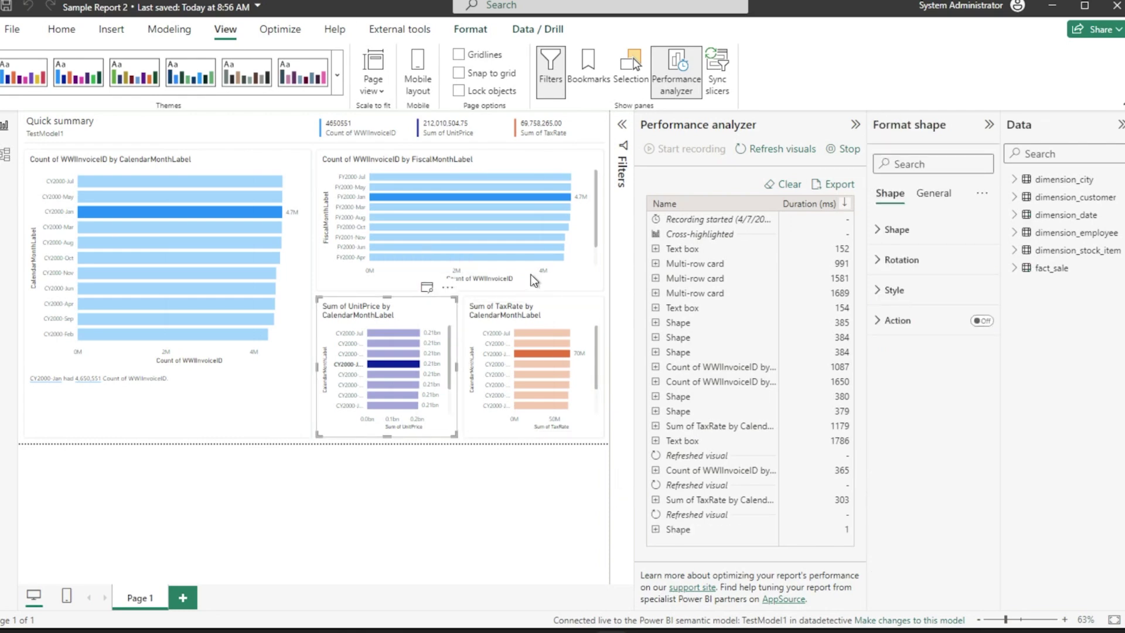
# - Analyze the Count of WWIInvoiceID by FiscalMonthLabel chart individually, and cross-highlight the report by FY2001-Nov and by CY2000-Apr
pyautogui.click(511, 163)
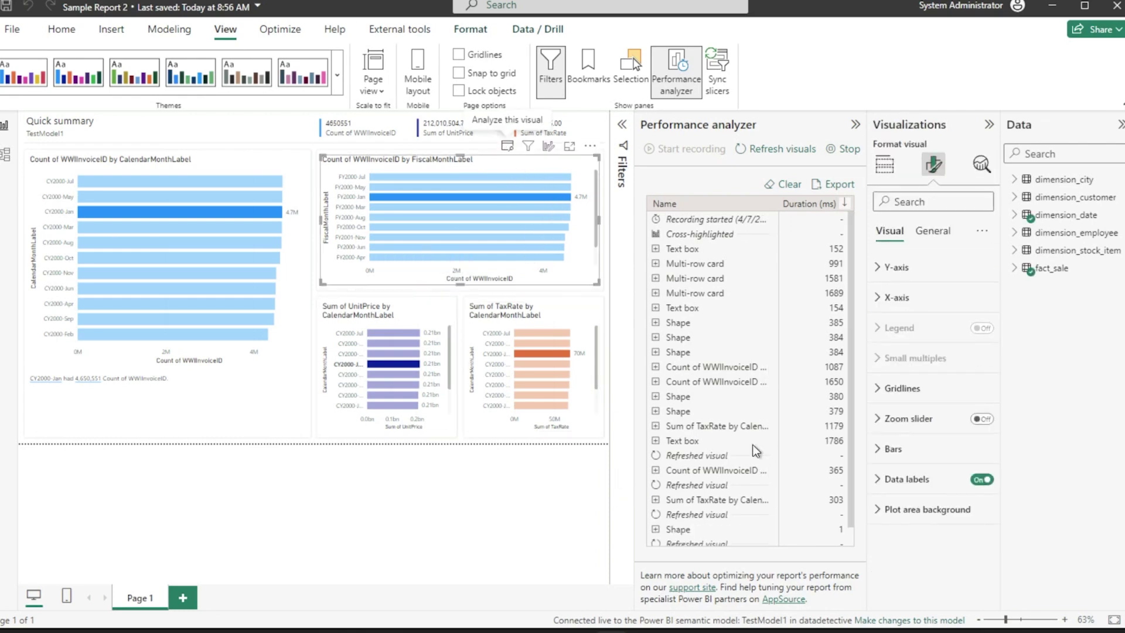
pyautogui.click(497, 241)
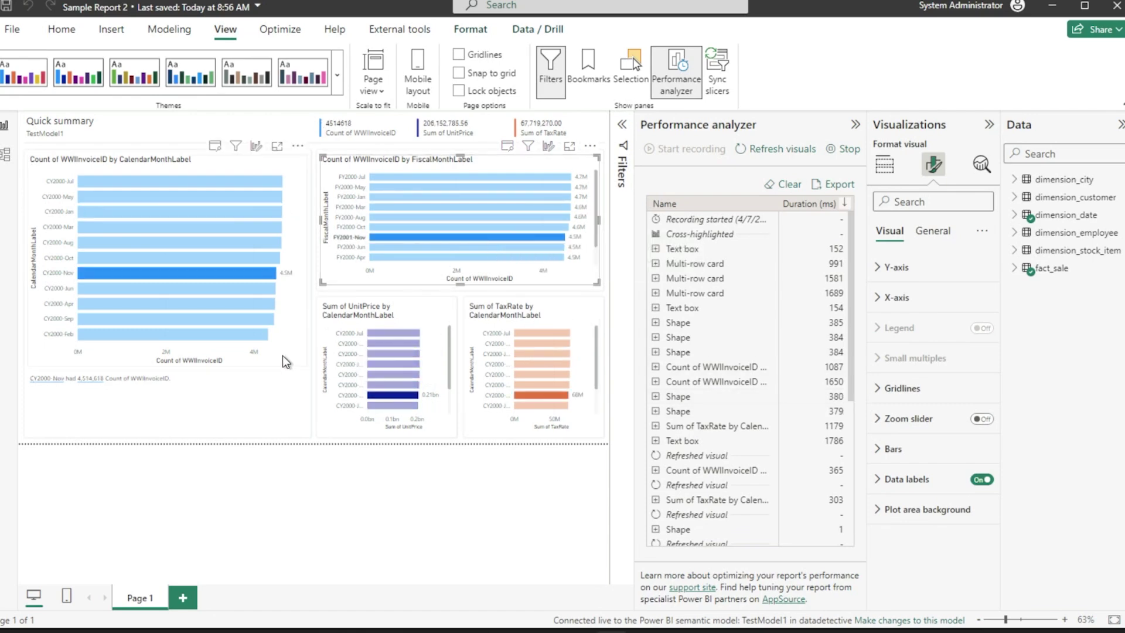
pyautogui.click(248, 302)
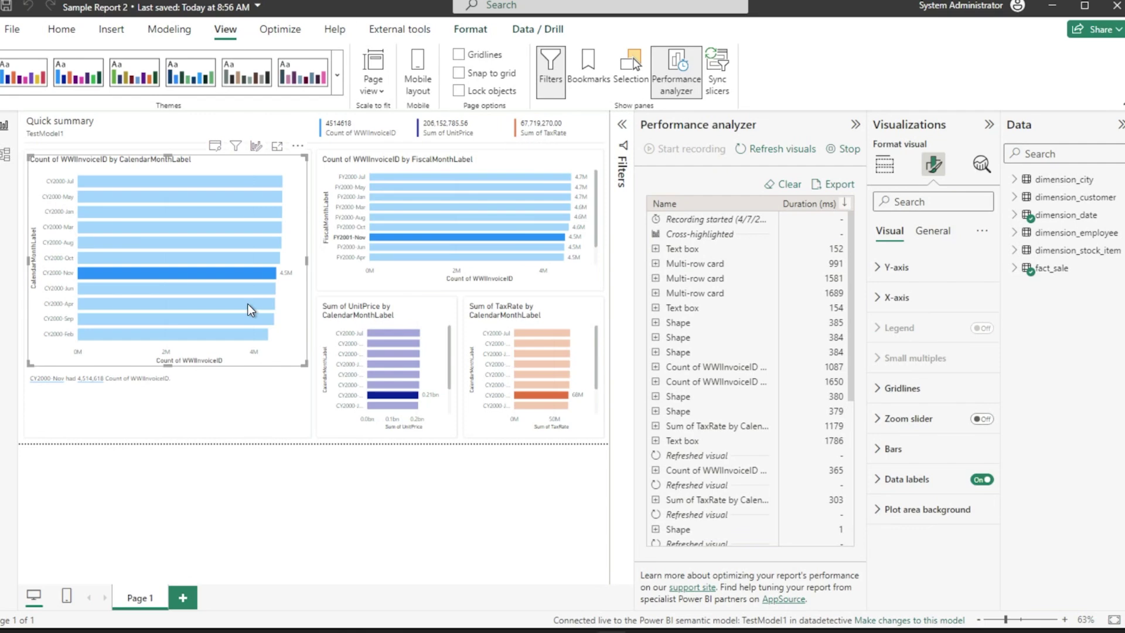
# - Inspect the duration breakdowns of the last recorded text box and of the first recorded Quick summary text box
pyautogui.scroll(-10, 742, 380)
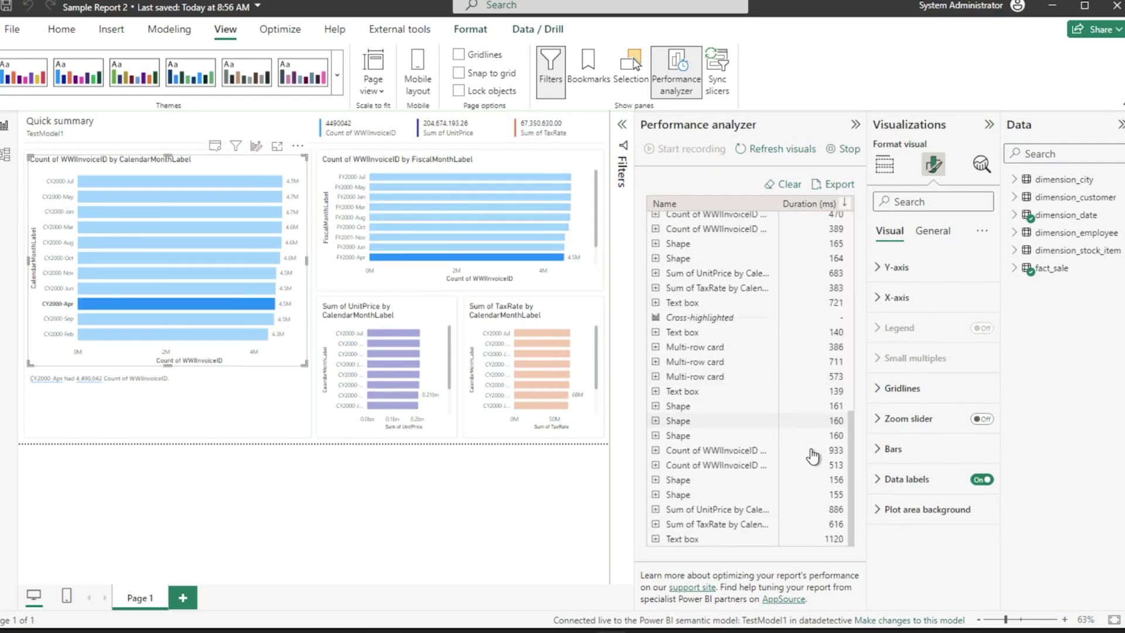
pyautogui.click(658, 539)
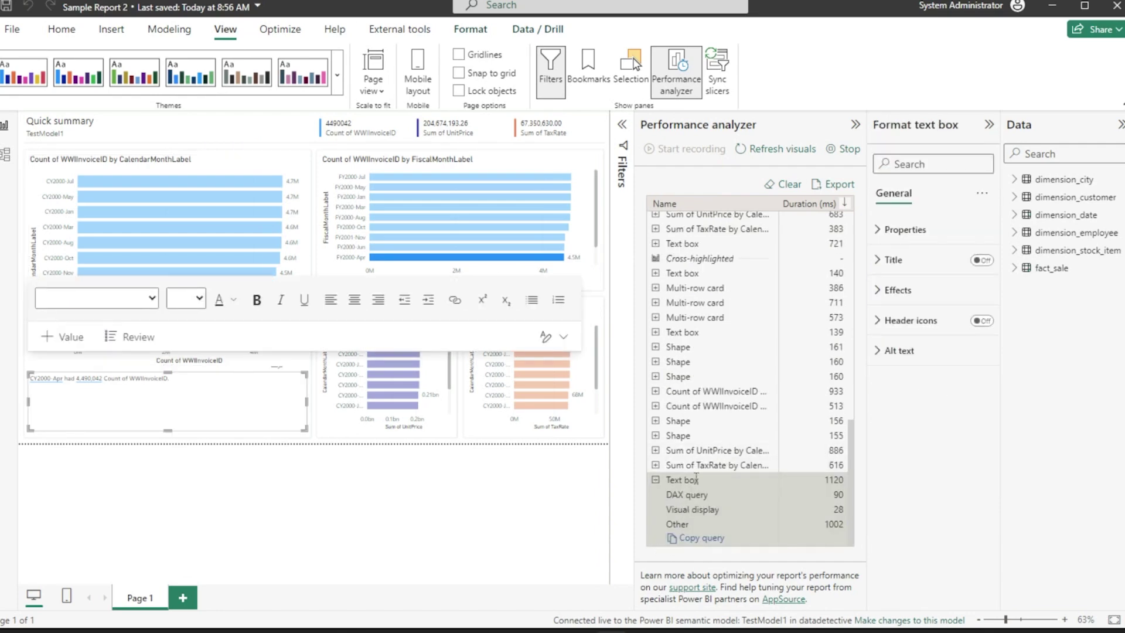
pyautogui.click(655, 479)
pyautogui.scroll(10, 682, 281)
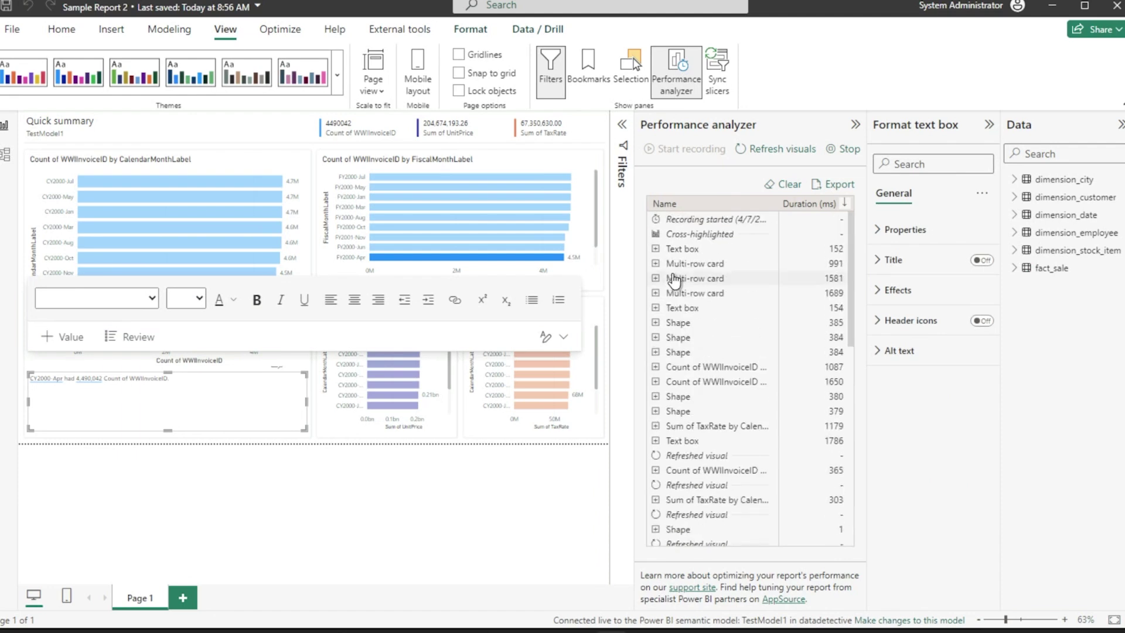
pyautogui.click(656, 249)
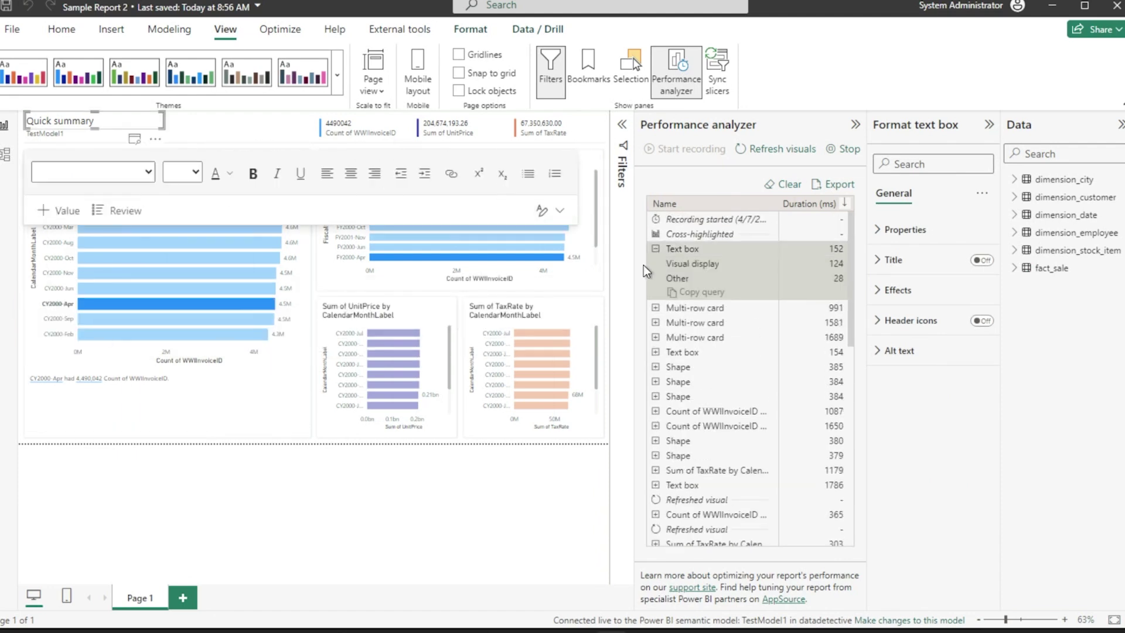
pyautogui.click(656, 249)
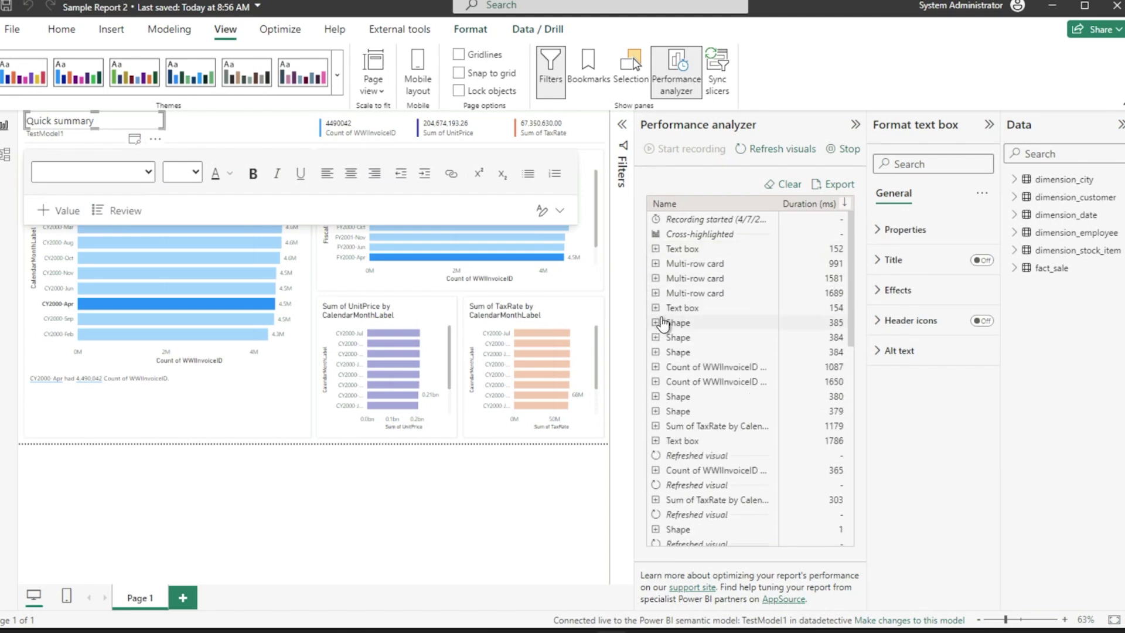
# - Inspect the first recorded duration breakdowns of the Count of WWIInvoiceID by CalendarMonthLabel chart and the TestModel1 text box
pyautogui.click(656, 368)
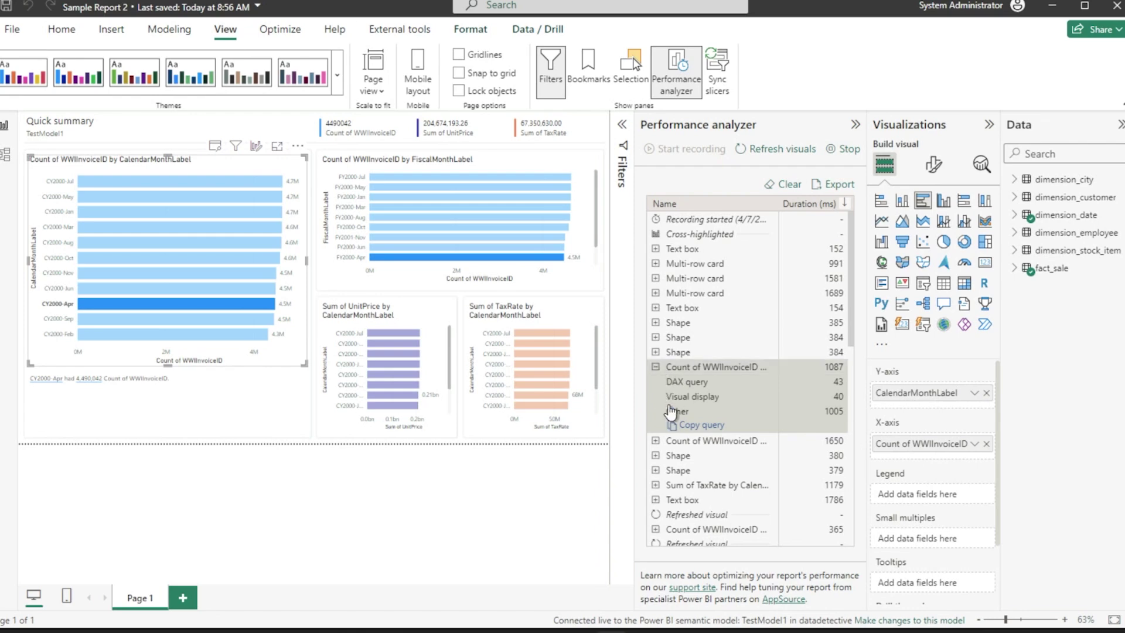
pyautogui.click(656, 368)
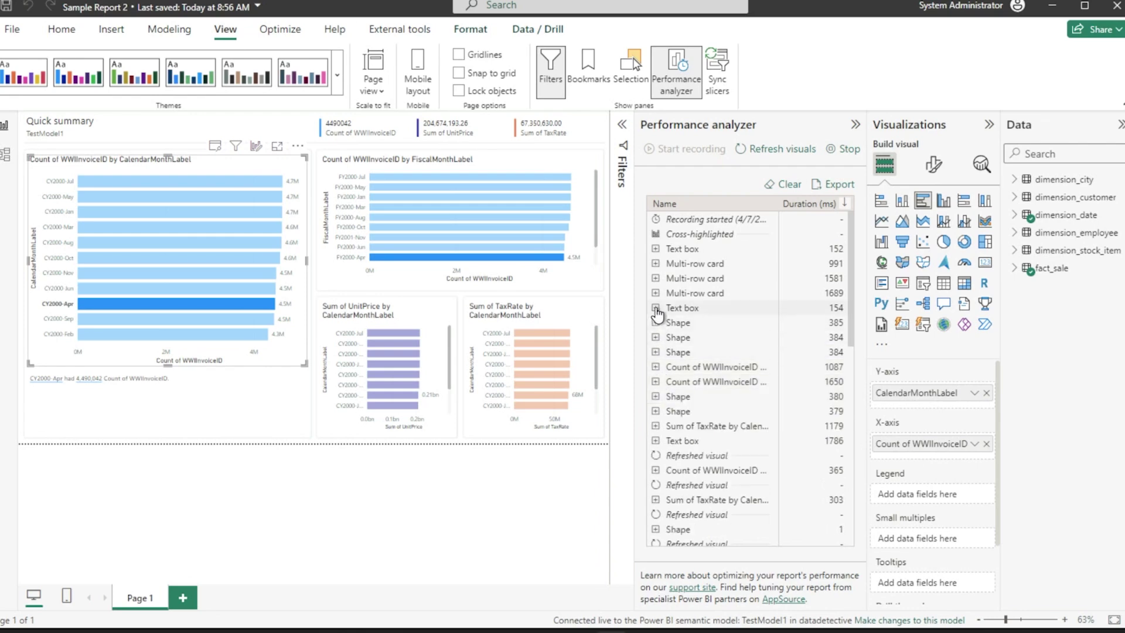
pyautogui.click(655, 308)
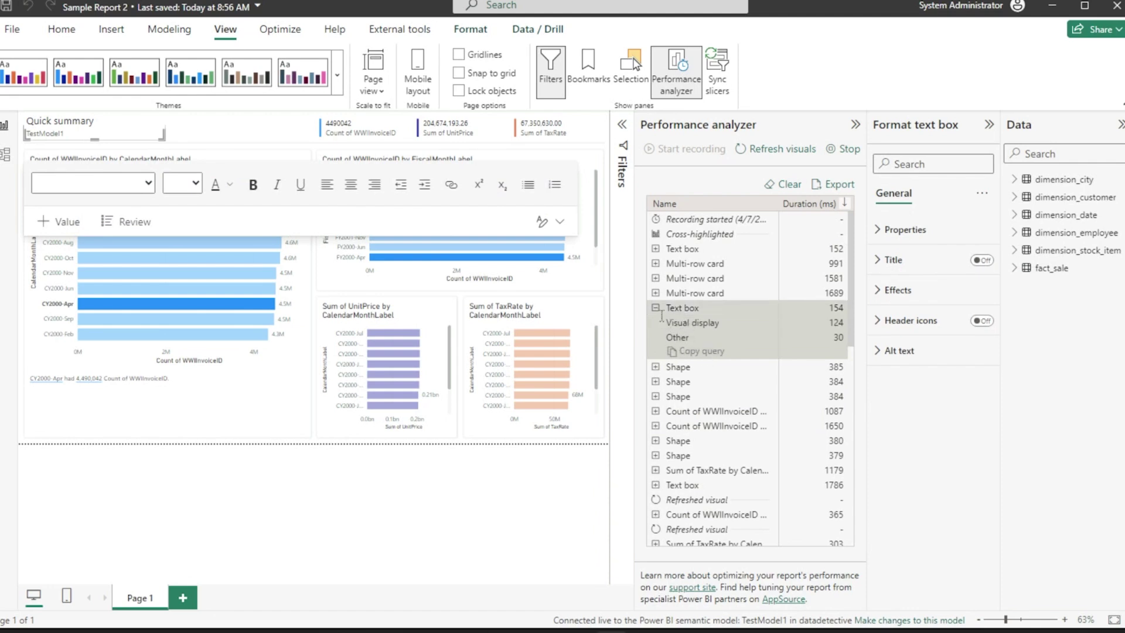
pyautogui.moveTo(681, 326)
pyautogui.click(656, 308)
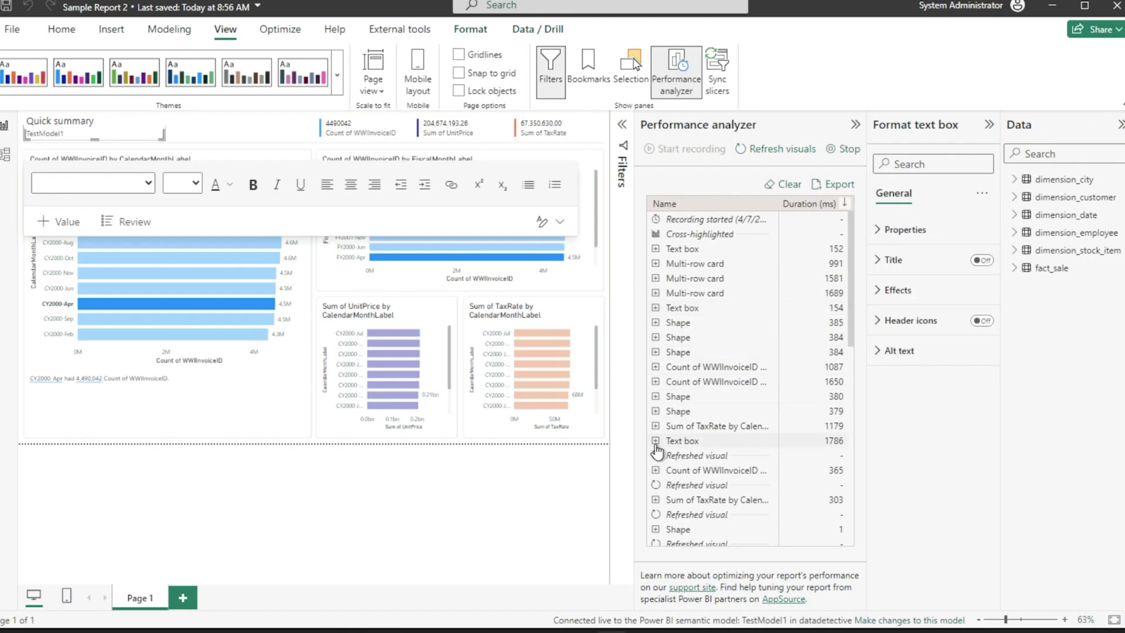
# - Examine the duration breakdown of the individually refreshed Count of WWIInvoiceID by CalendarMonthLabel chart and collapse it again
pyautogui.click(692, 469)
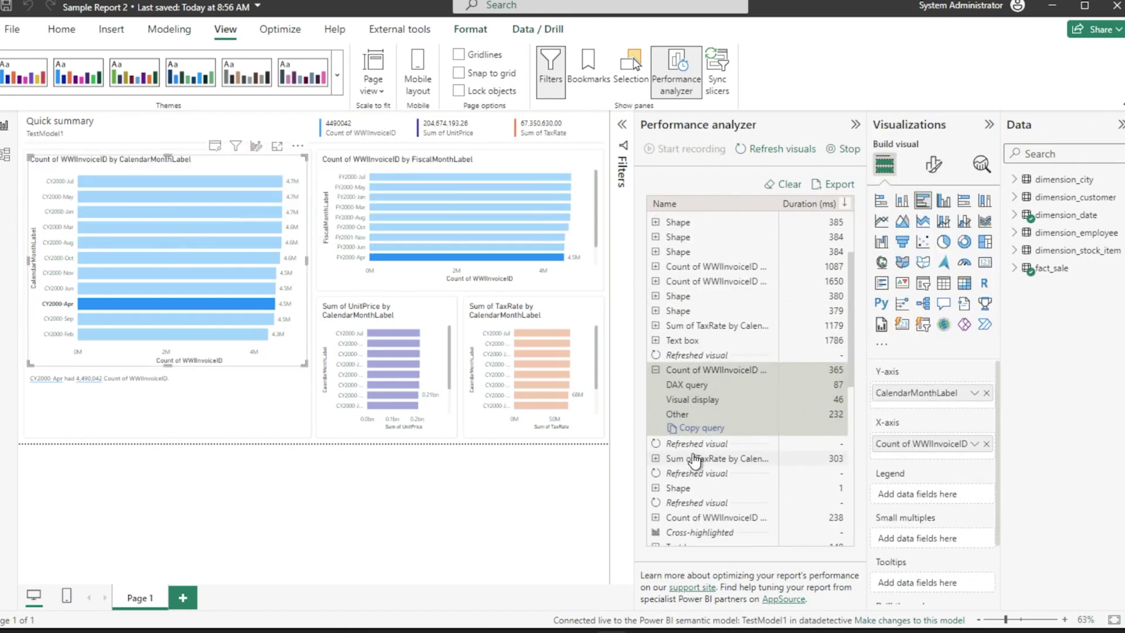
pyautogui.click(655, 371)
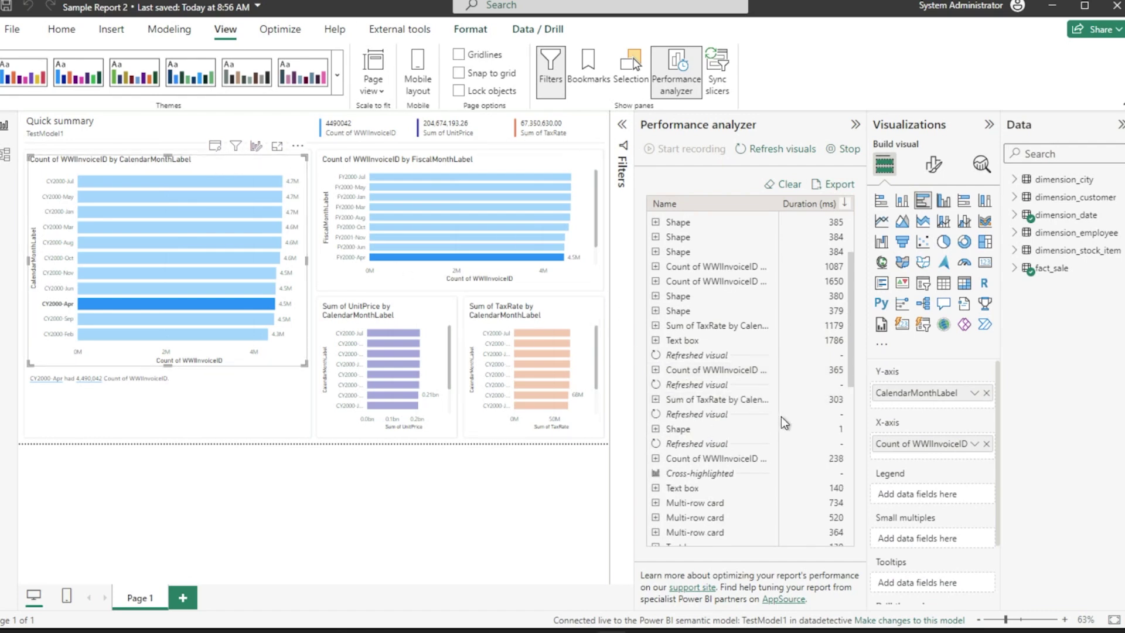
pyautogui.click(655, 369)
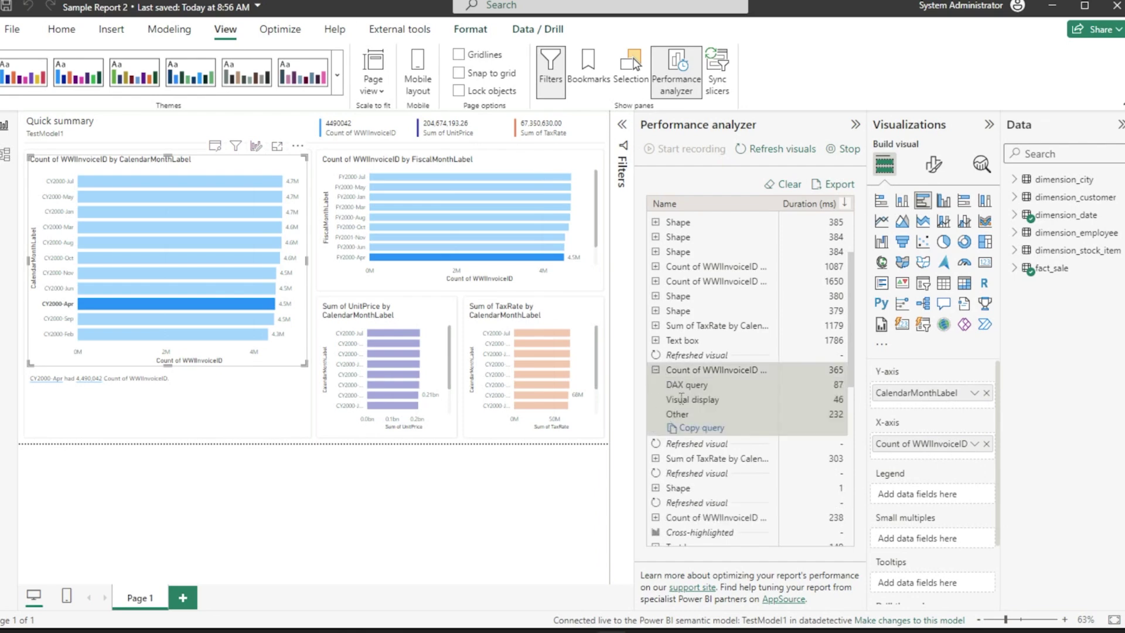
pyautogui.click(655, 371)
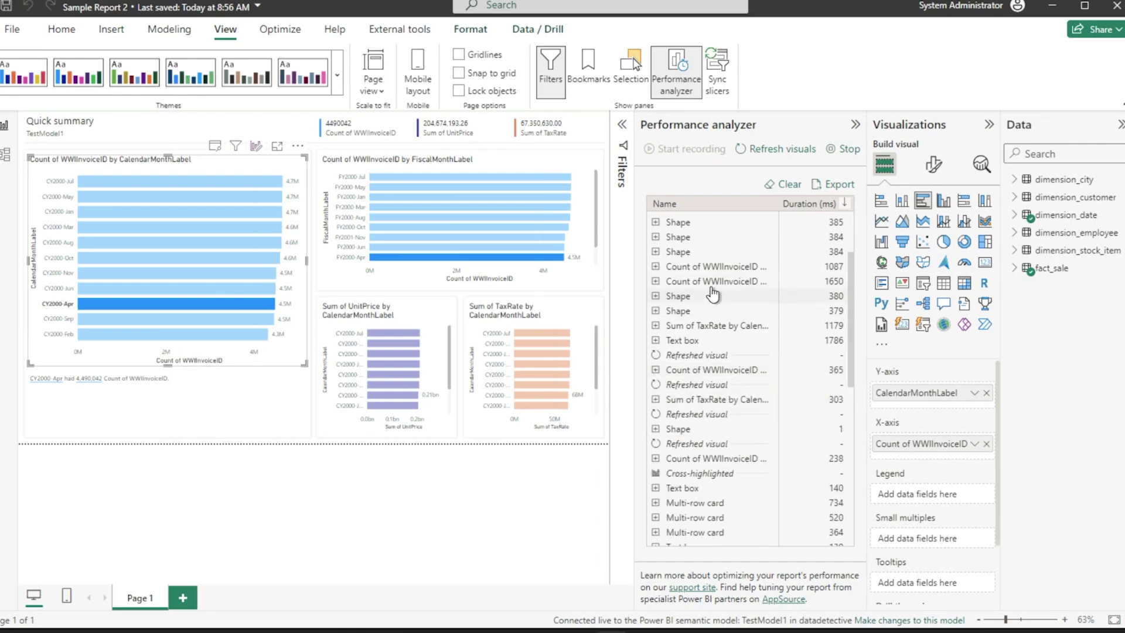
# - Stop the performance recording and export it to Downloads as the JSON file PowerBIPerformanceData, overwriting the existing file
pyautogui.click(842, 151)
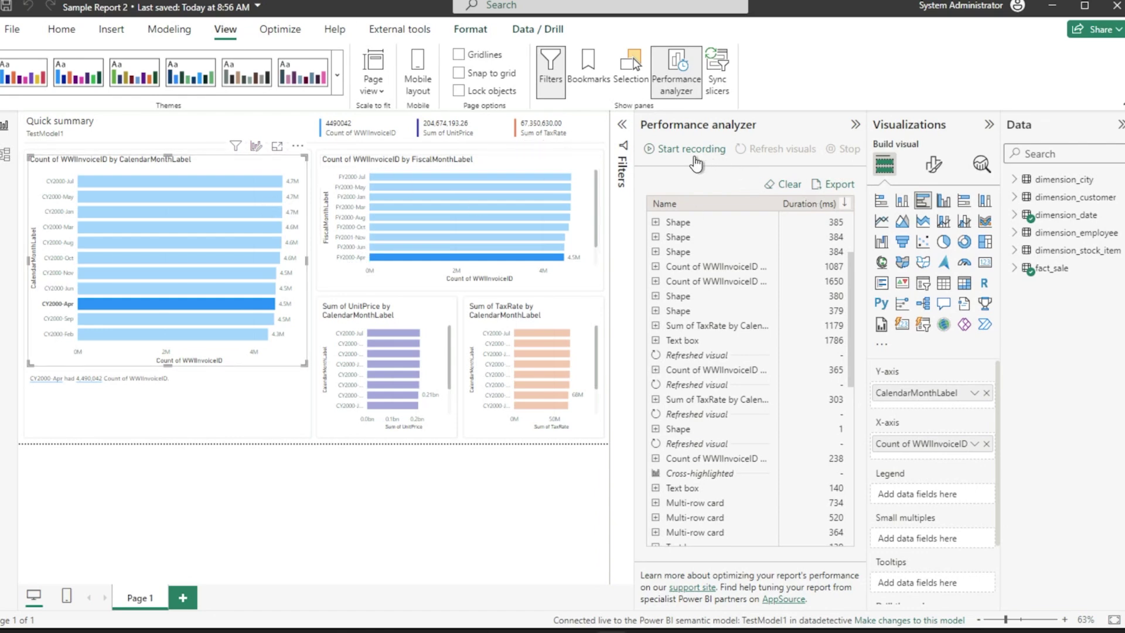
pyautogui.click(829, 187)
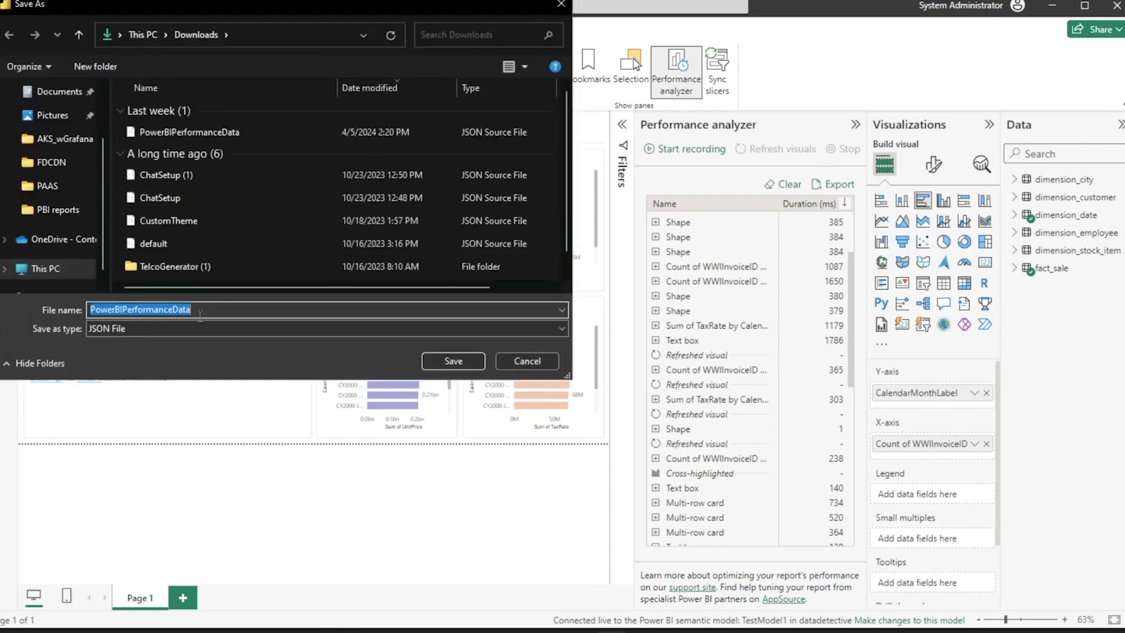
pyautogui.click(455, 360)
pyautogui.click(592, 320)
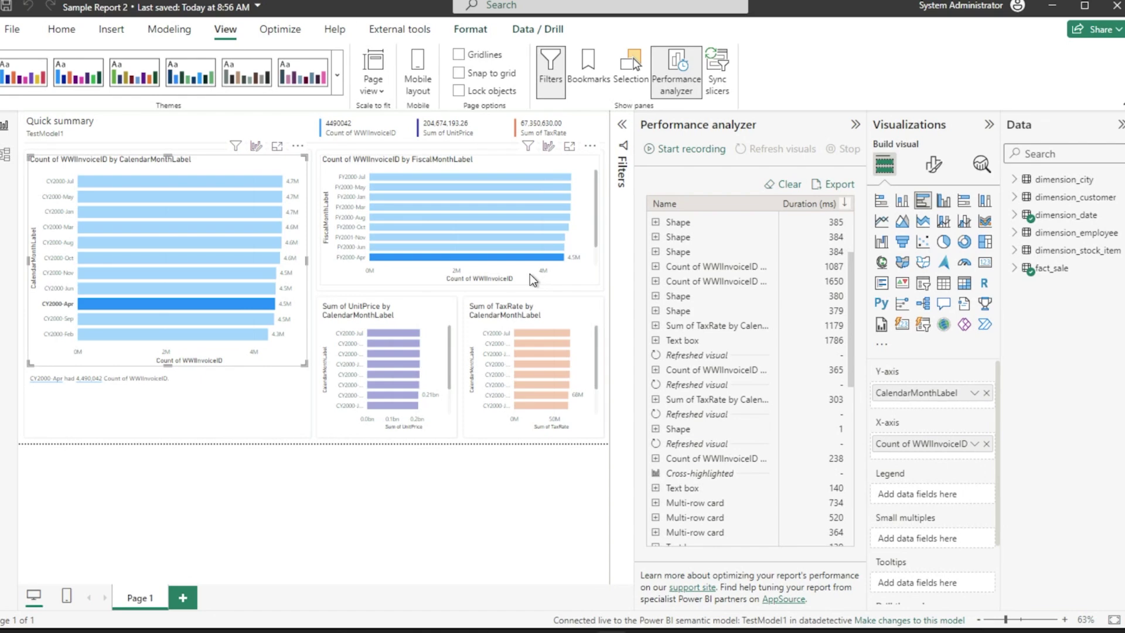
# - Launch DAX Studio from the report and sign in with the account connected to Windows
pyautogui.click(416, 35)
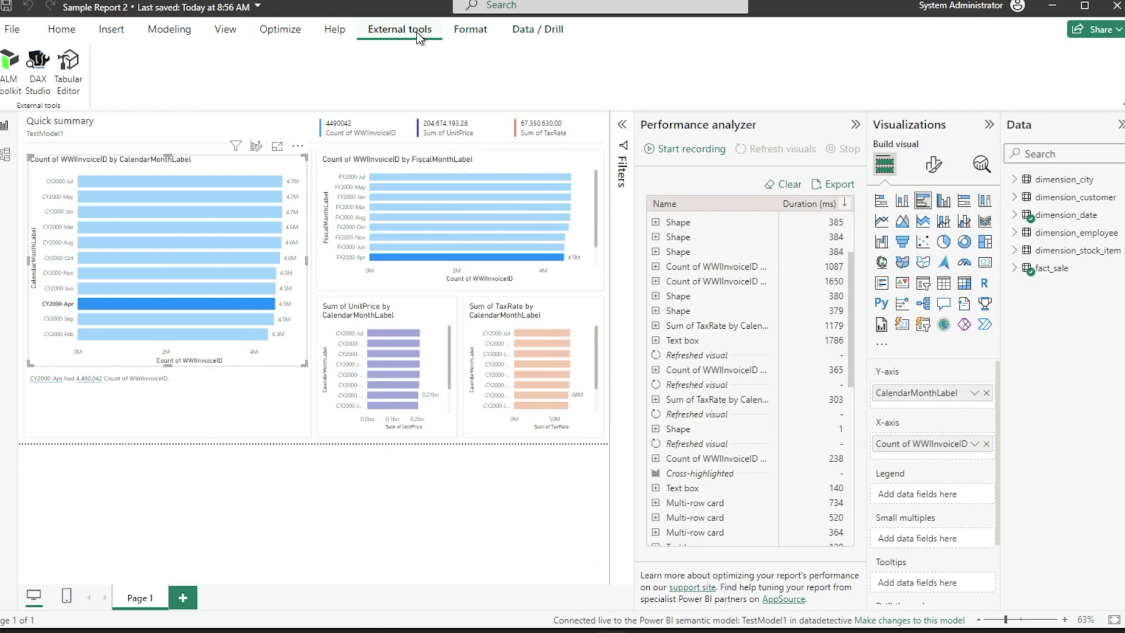
pyautogui.click(46, 75)
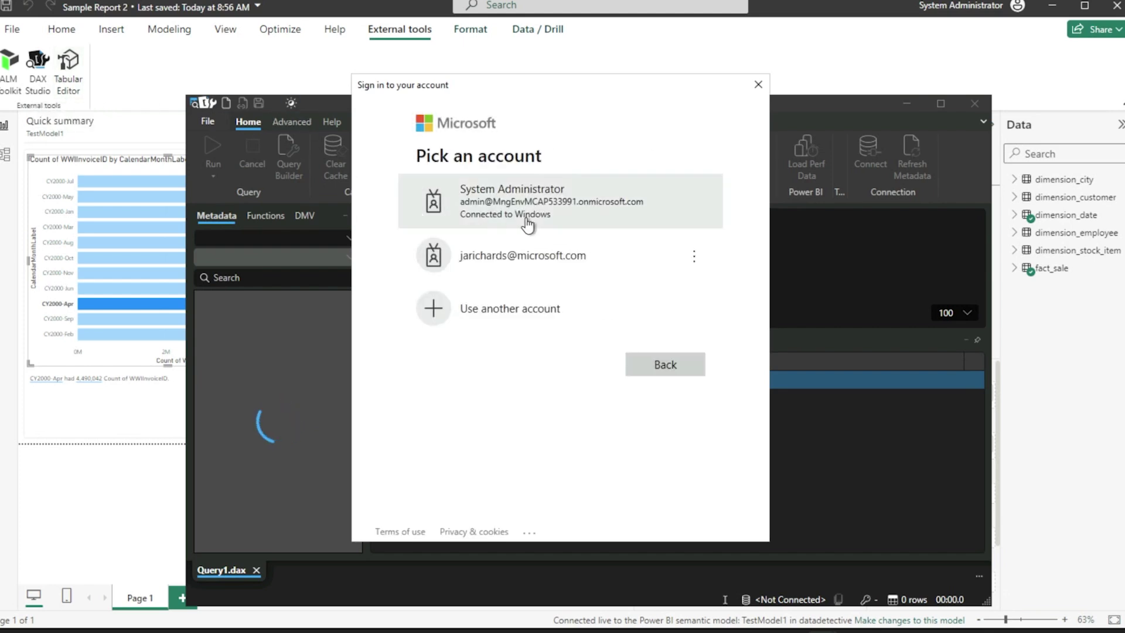
pyautogui.click(527, 226)
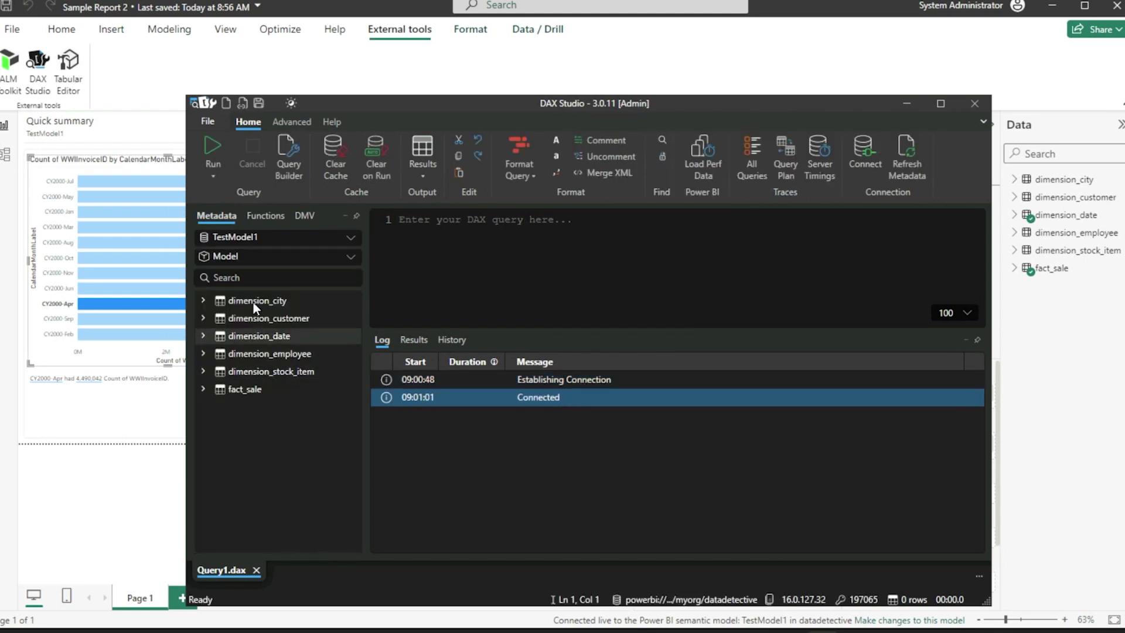
# - Load the exported PowerBIPerformanceData file from Downloads into DAX Studio as Power BI performance data
pyautogui.moveTo(255, 301)
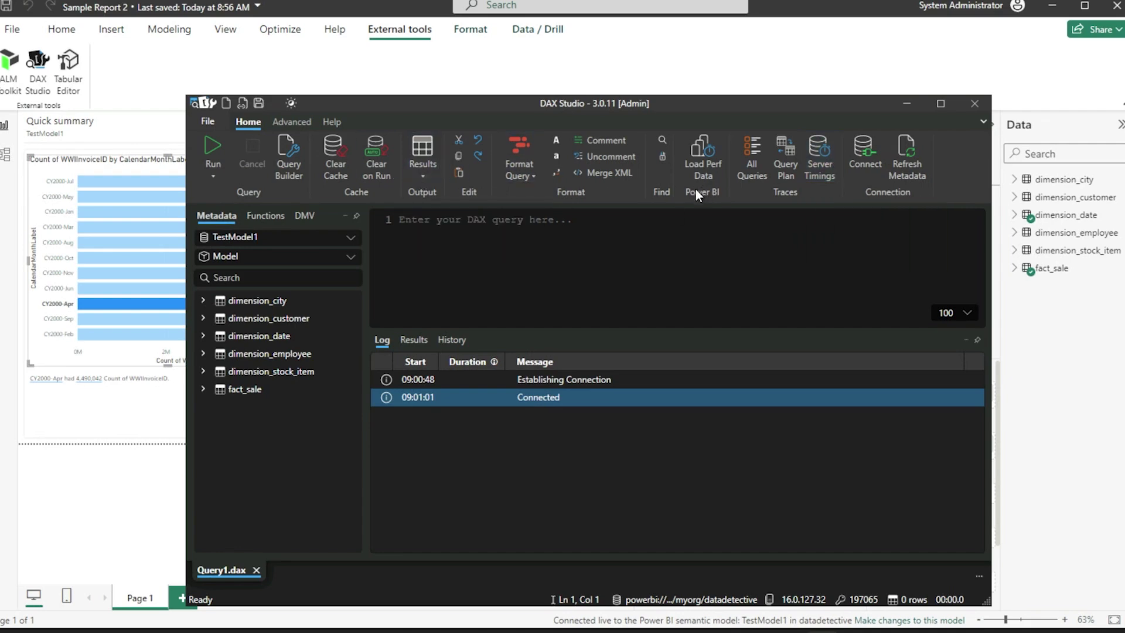
pyautogui.click(696, 164)
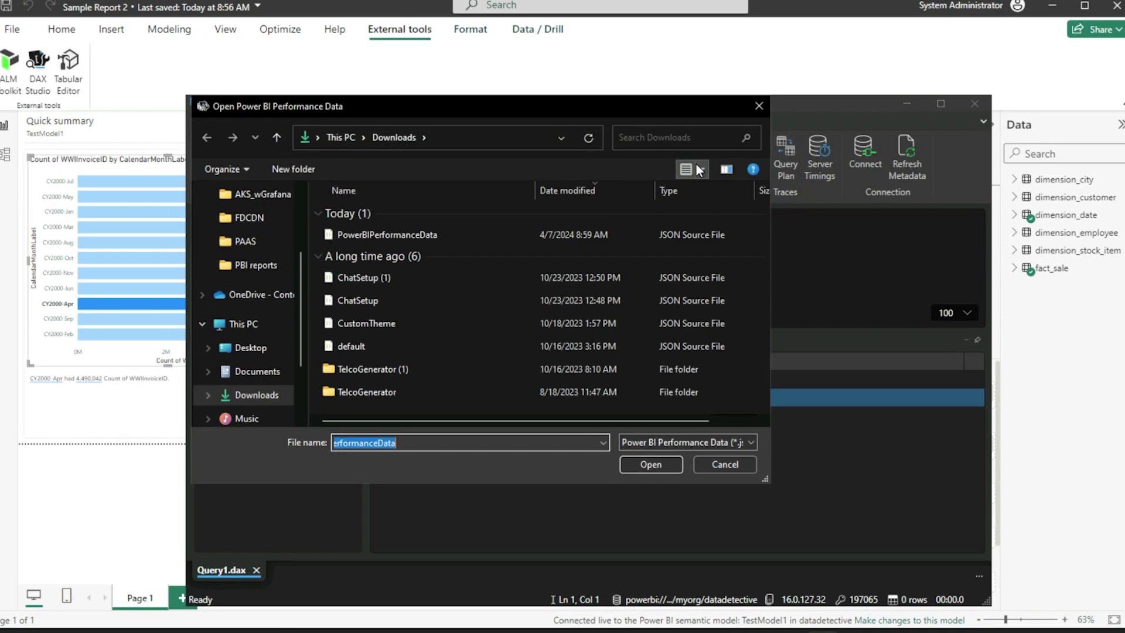
pyautogui.click(379, 235)
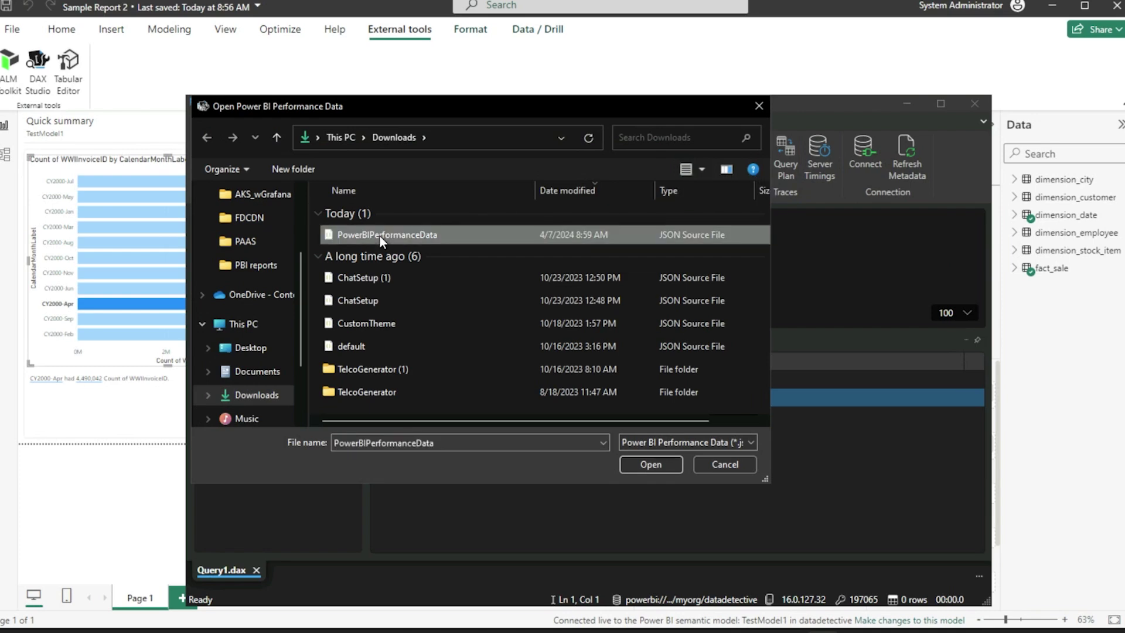
pyautogui.click(650, 464)
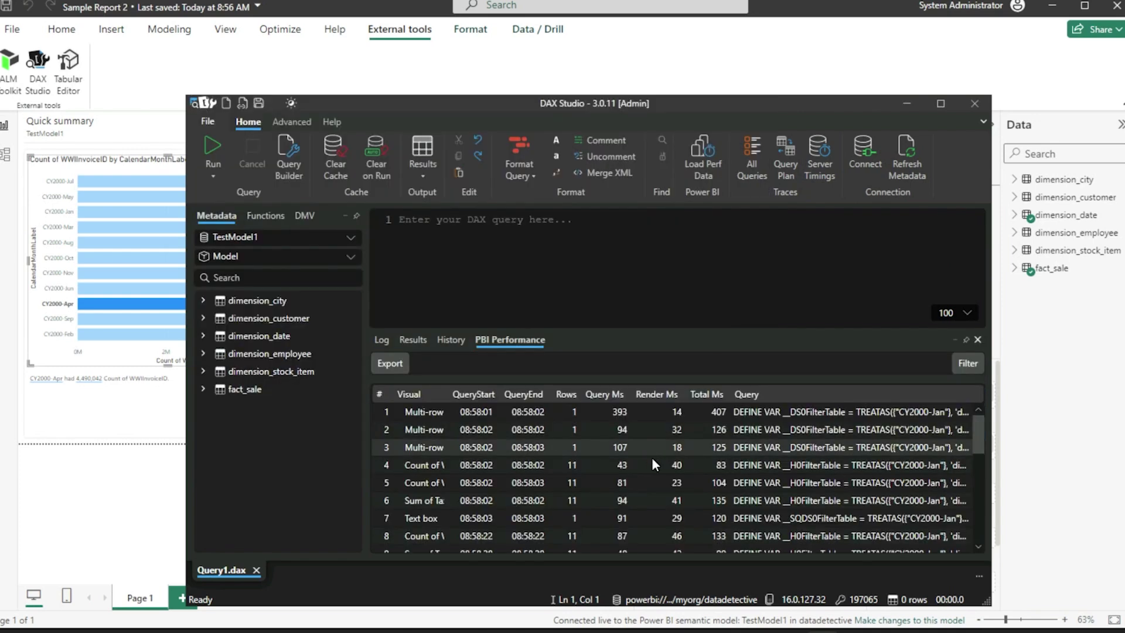
# - Examine the query, render and total times of the visuals in the loaded performance data
pyautogui.scroll(-5, 648, 452)
pyautogui.scroll(-1, 688, 481)
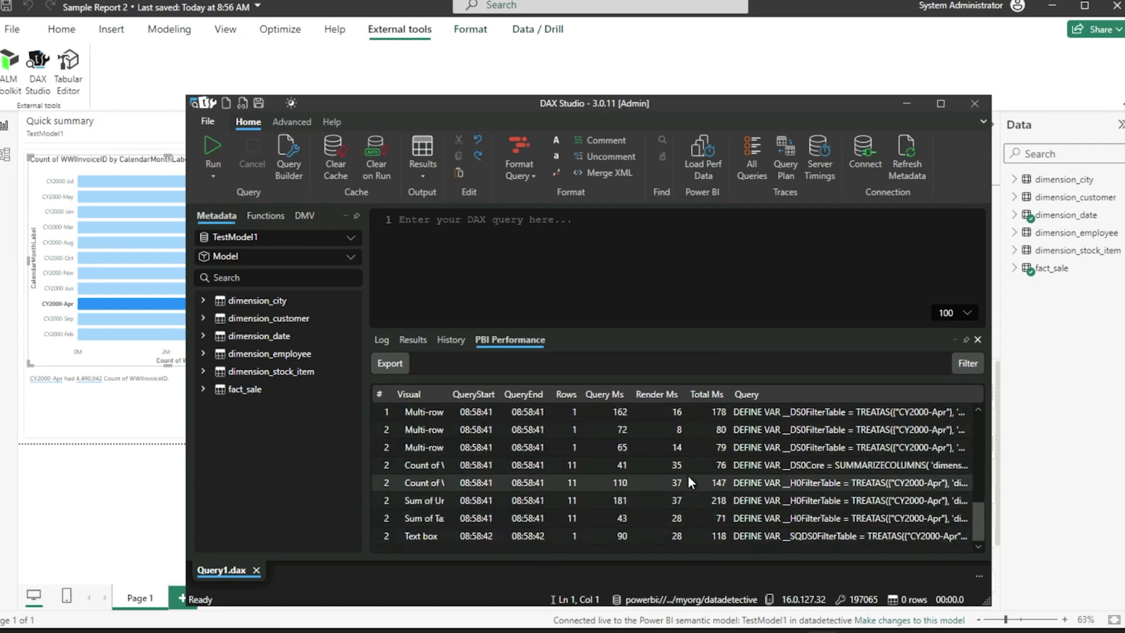
pyautogui.scroll(5, 726, 483)
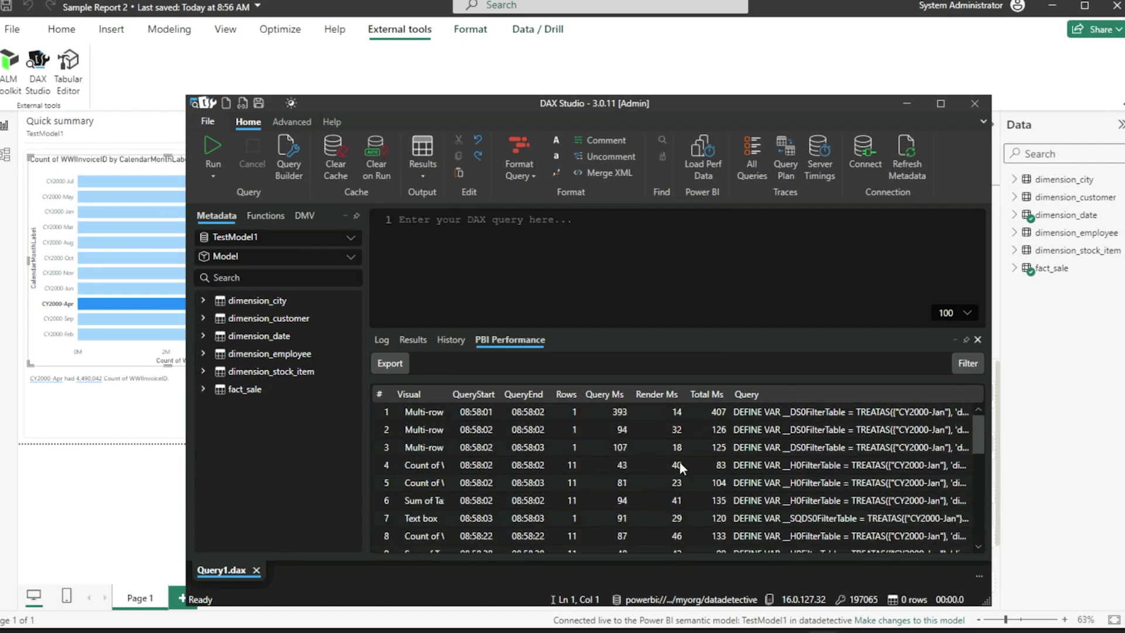
pyautogui.scroll(-5, 666, 452)
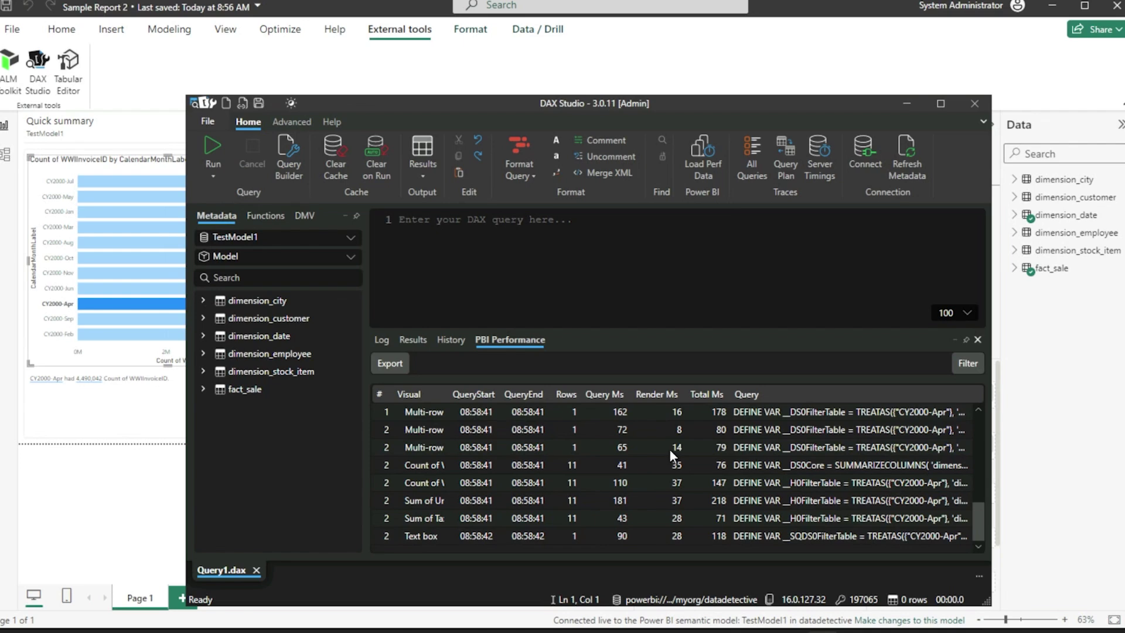
pyautogui.scroll(5, 670, 448)
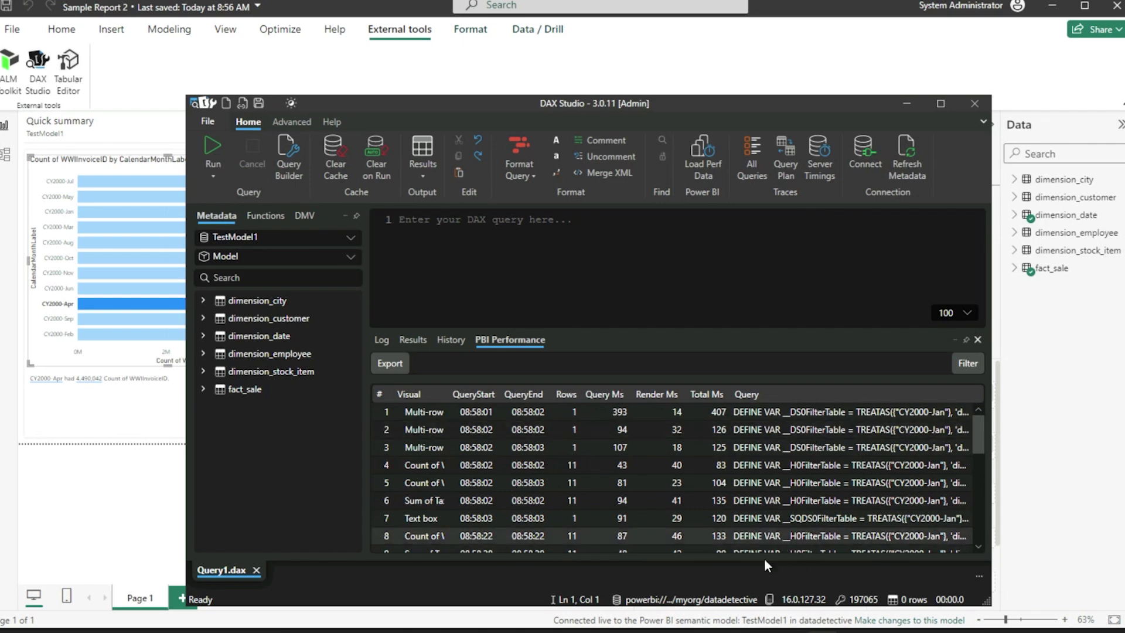
pyautogui.scroll(-1, 762, 486)
pyautogui.scroll(-2, 765, 483)
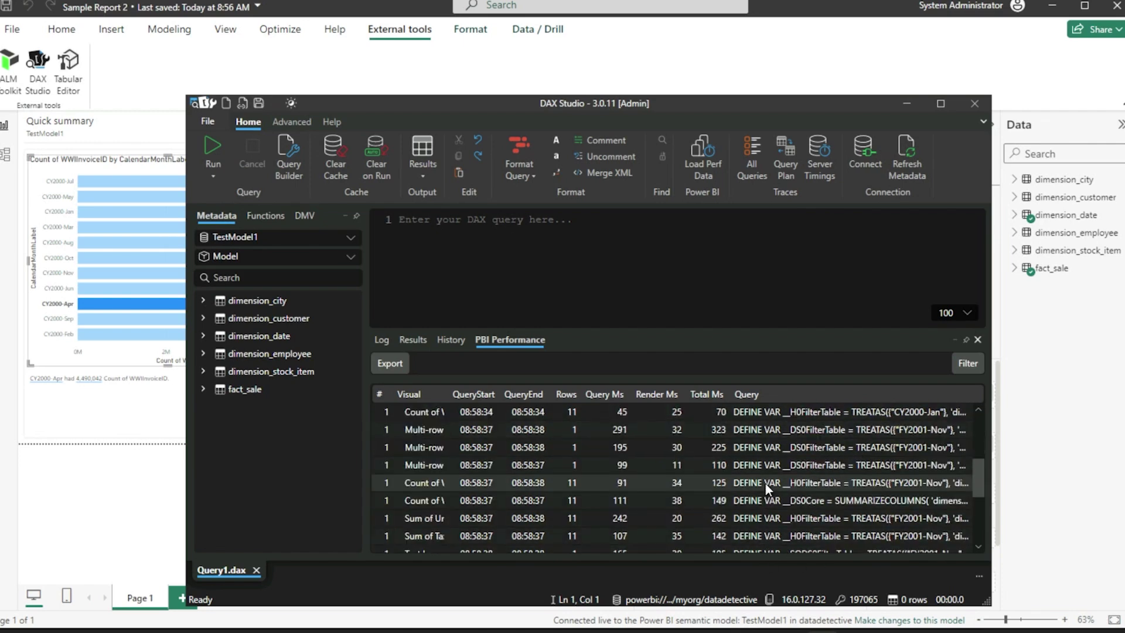
pyautogui.scroll(3, 764, 483)
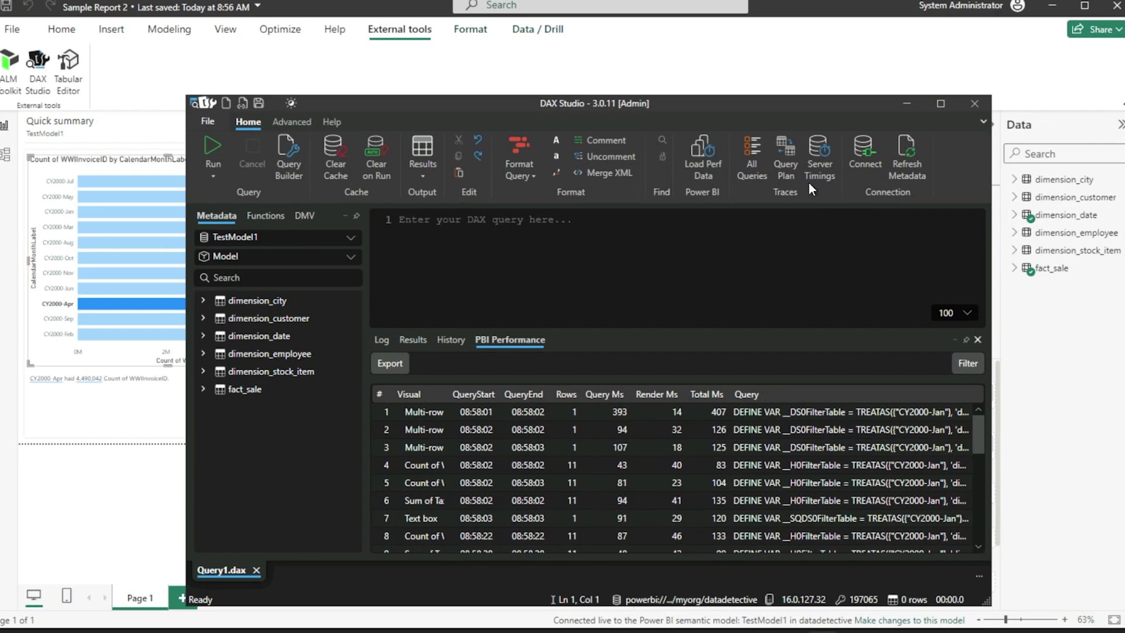
# - Start a Server Timings trace and check the query history and the log
pyautogui.click(820, 157)
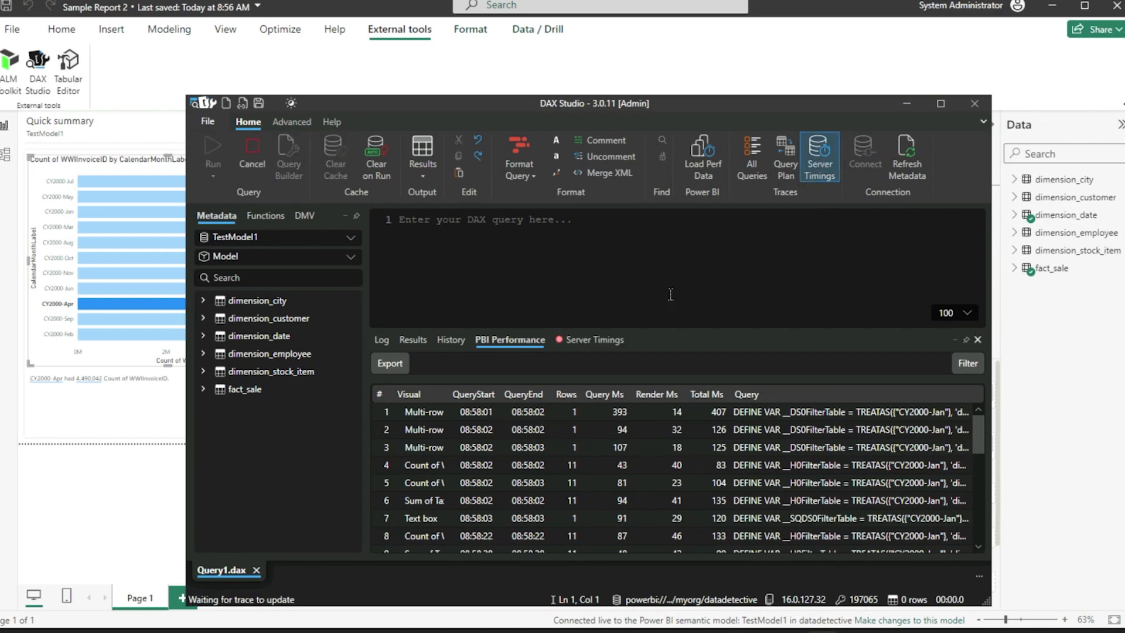
pyautogui.click(457, 339)
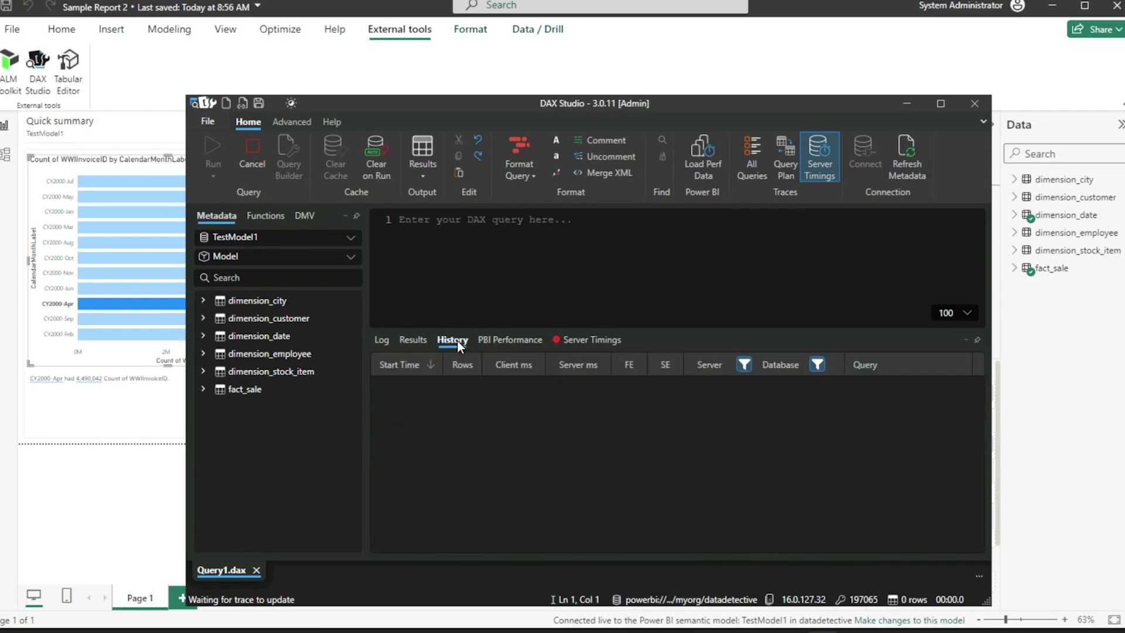
pyautogui.click(382, 339)
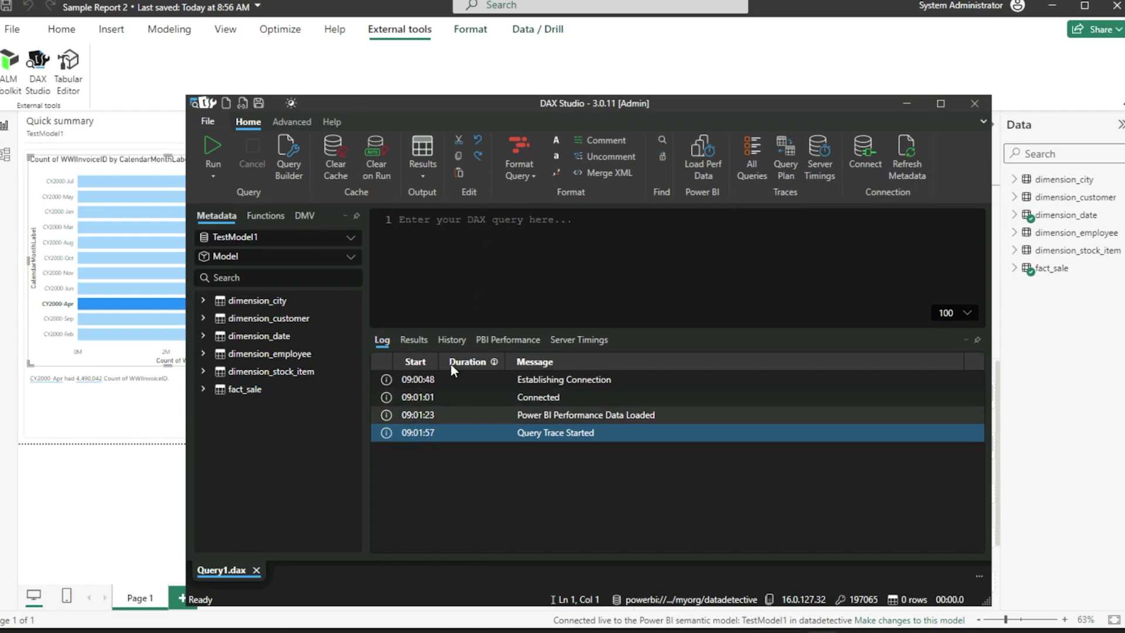
# - Show the loaded Power BI performance data and select the query of the first multi-row card
pyautogui.click(700, 168)
pyautogui.click(391, 234)
pyautogui.click(661, 466)
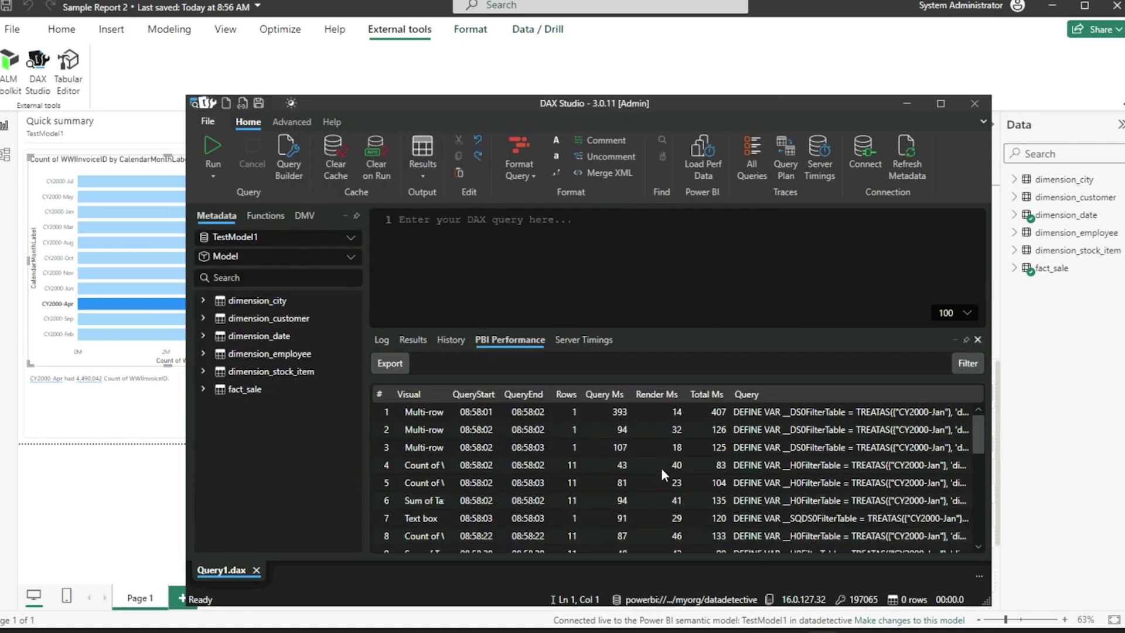
pyautogui.click(743, 413)
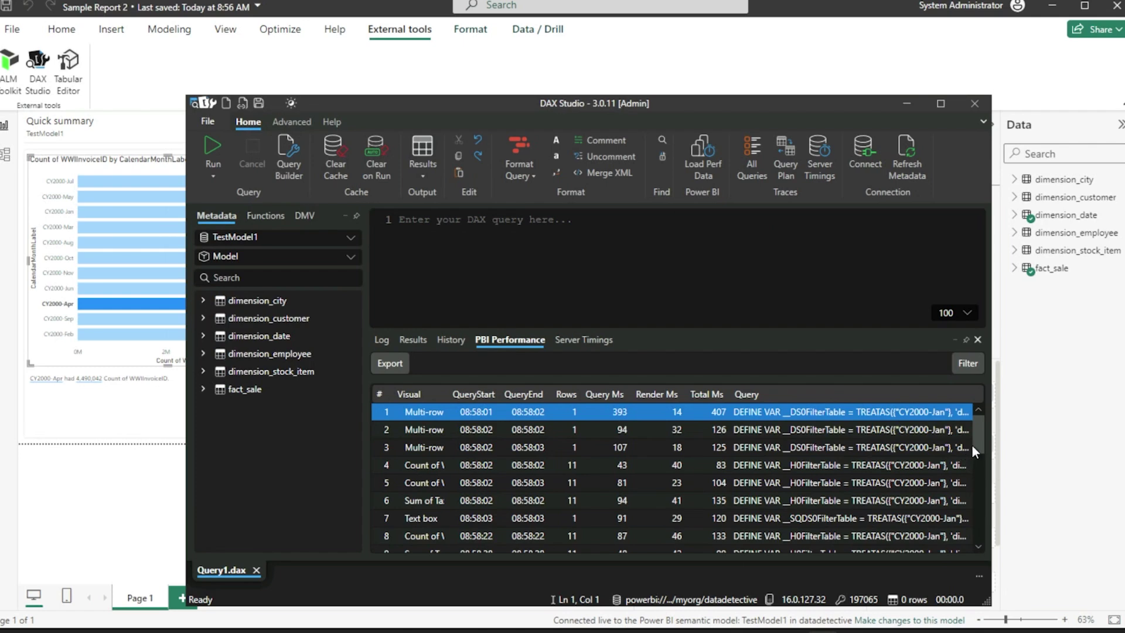
# - Switch to Power BI Desktop and examine the fields of the dimension tables and fact_sale
pyautogui.click(996, 436)
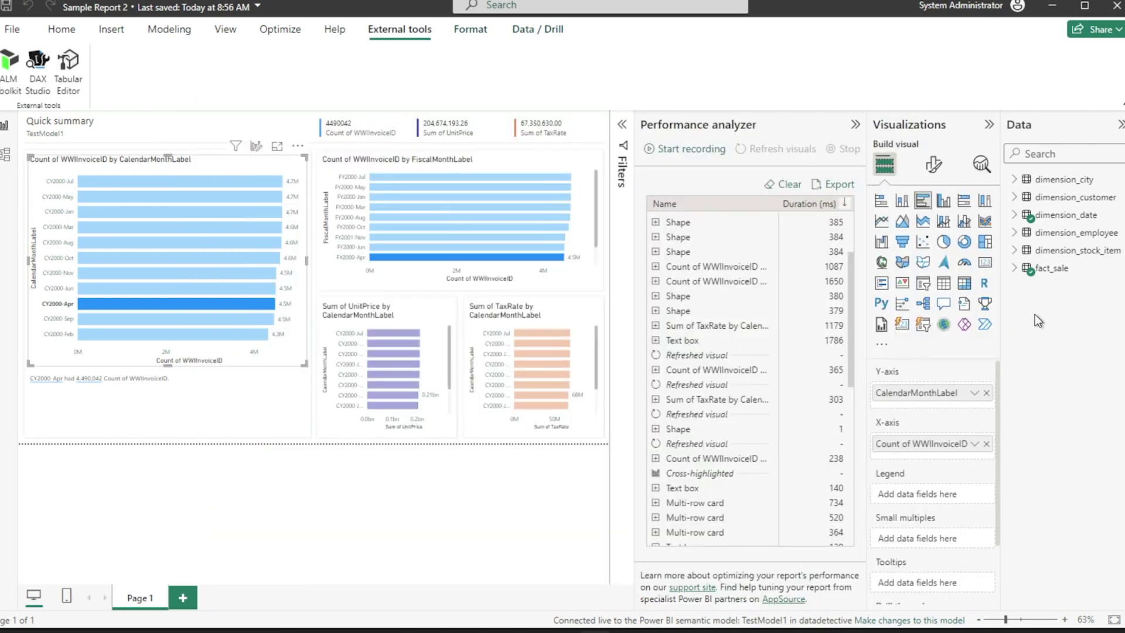
pyautogui.click(1017, 217)
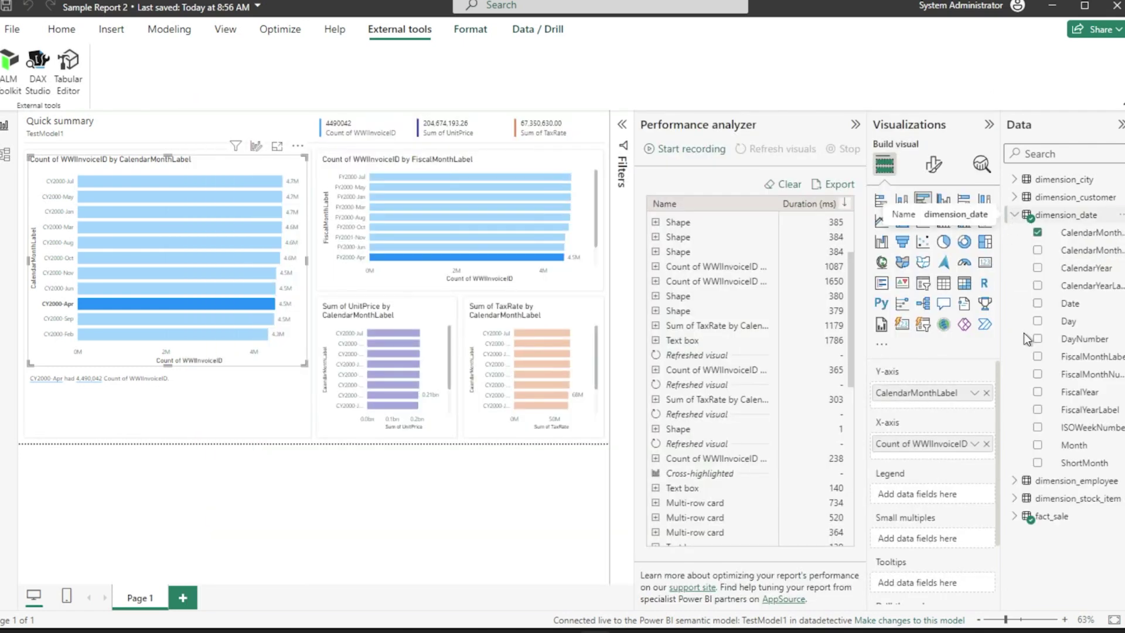
pyautogui.click(1014, 482)
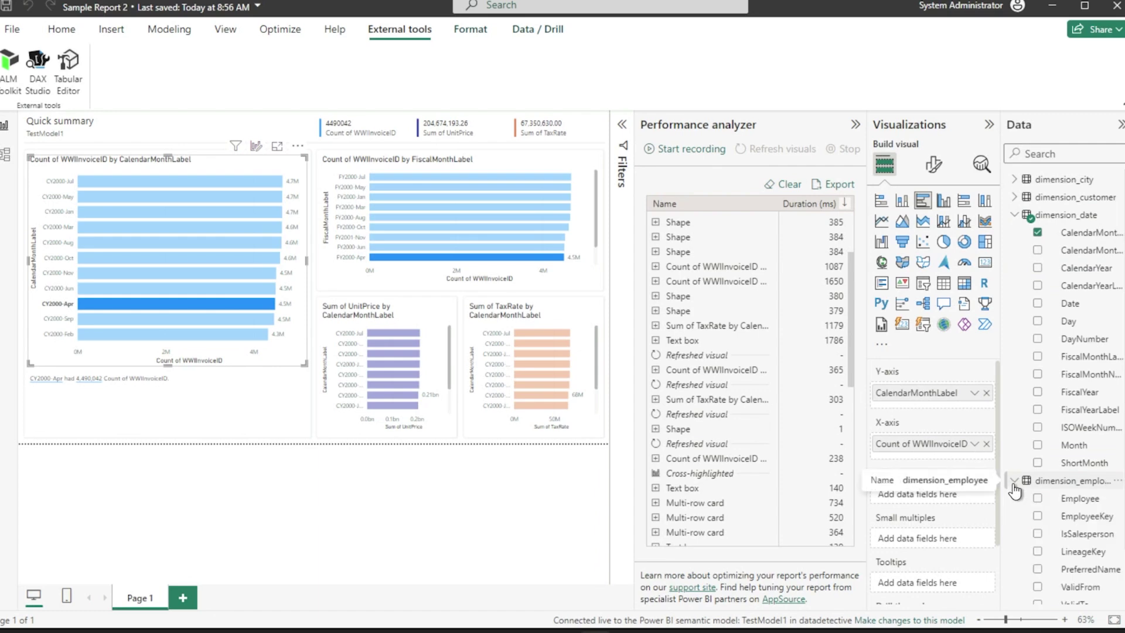
pyautogui.click(1014, 481)
pyautogui.scroll(-6, 1081, 456)
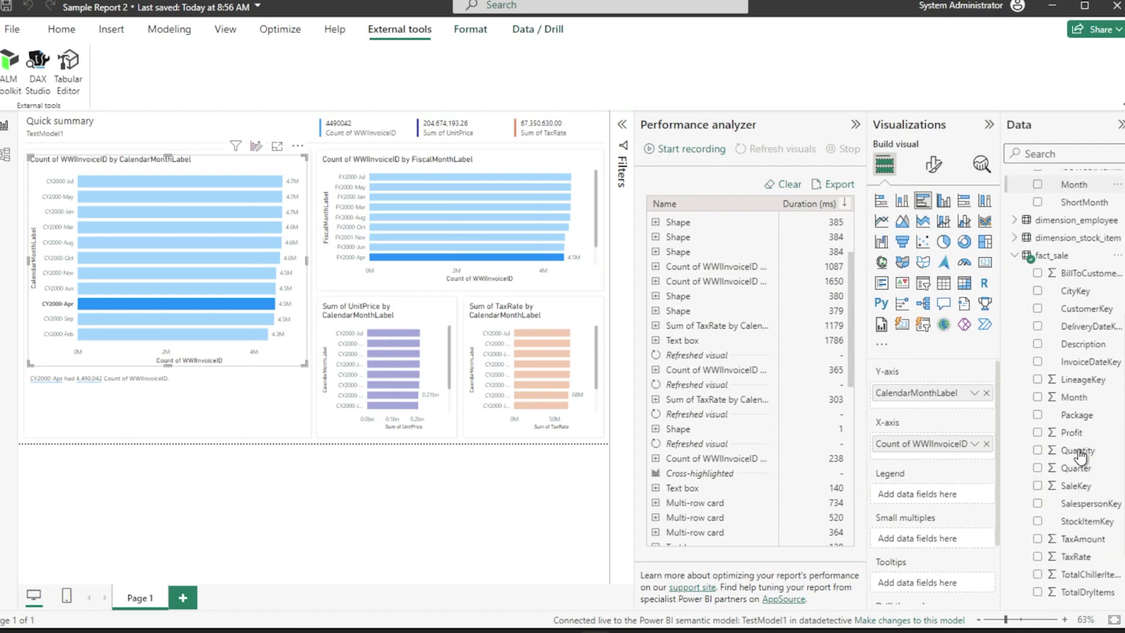
pyautogui.scroll(5, 1070, 472)
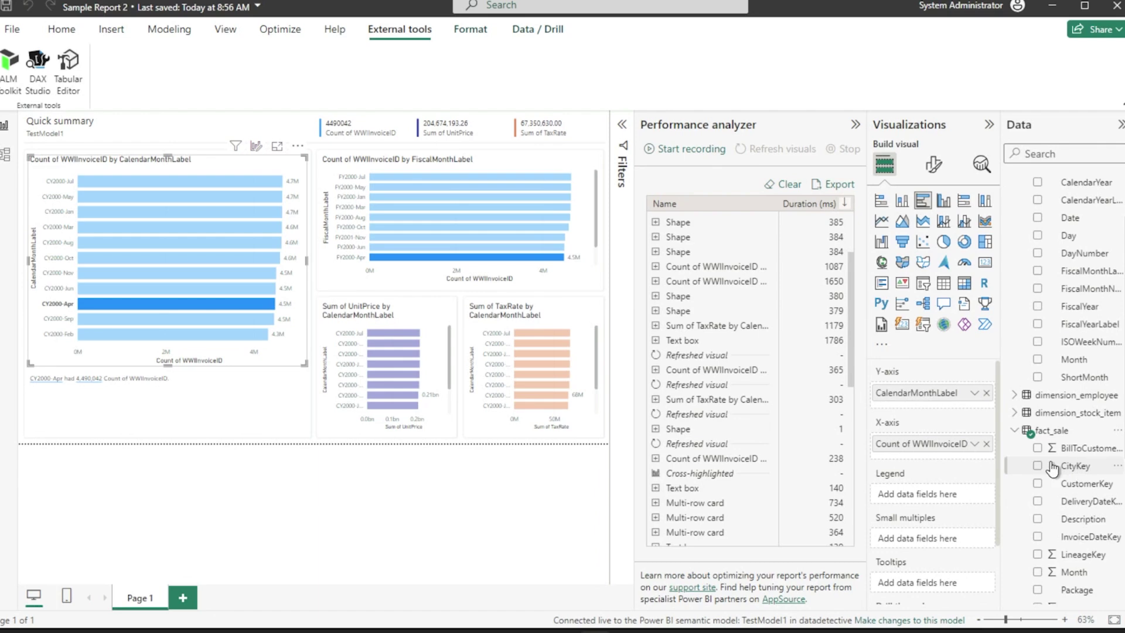
pyautogui.click(1014, 430)
pyautogui.click(1014, 482)
pyautogui.click(1015, 418)
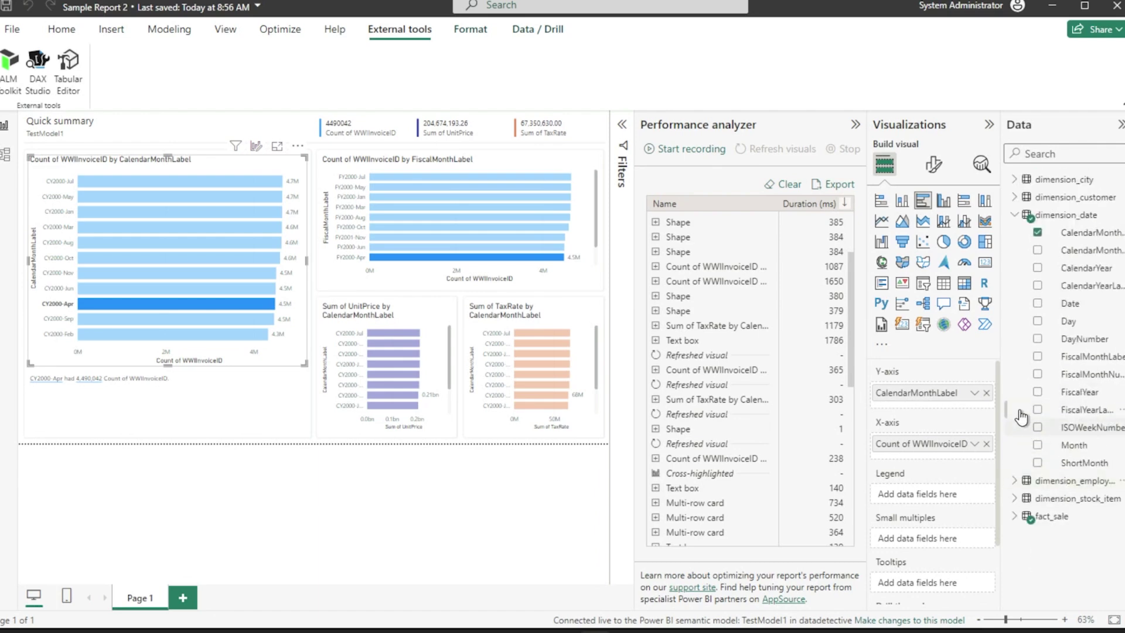
pyautogui.click(1015, 215)
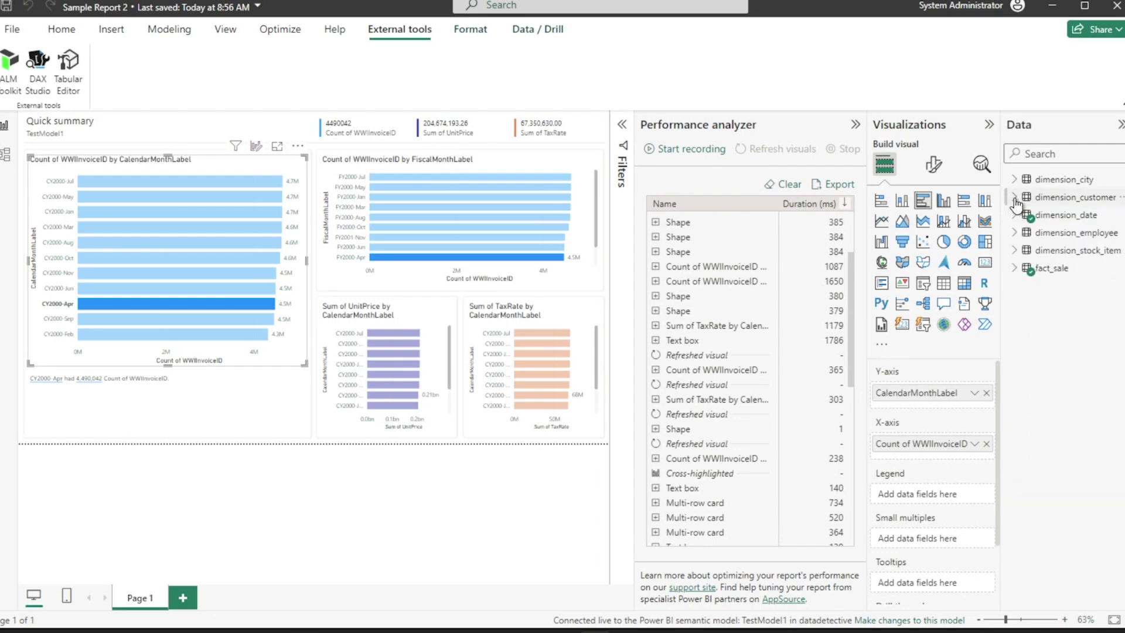
pyautogui.click(1015, 197)
pyautogui.click(1016, 196)
pyautogui.click(1015, 179)
pyautogui.click(1015, 179)
# - Switch back to DAX Studio and load the first multi-row card's query into the query editor for review
pyautogui.moveTo(821, 631)
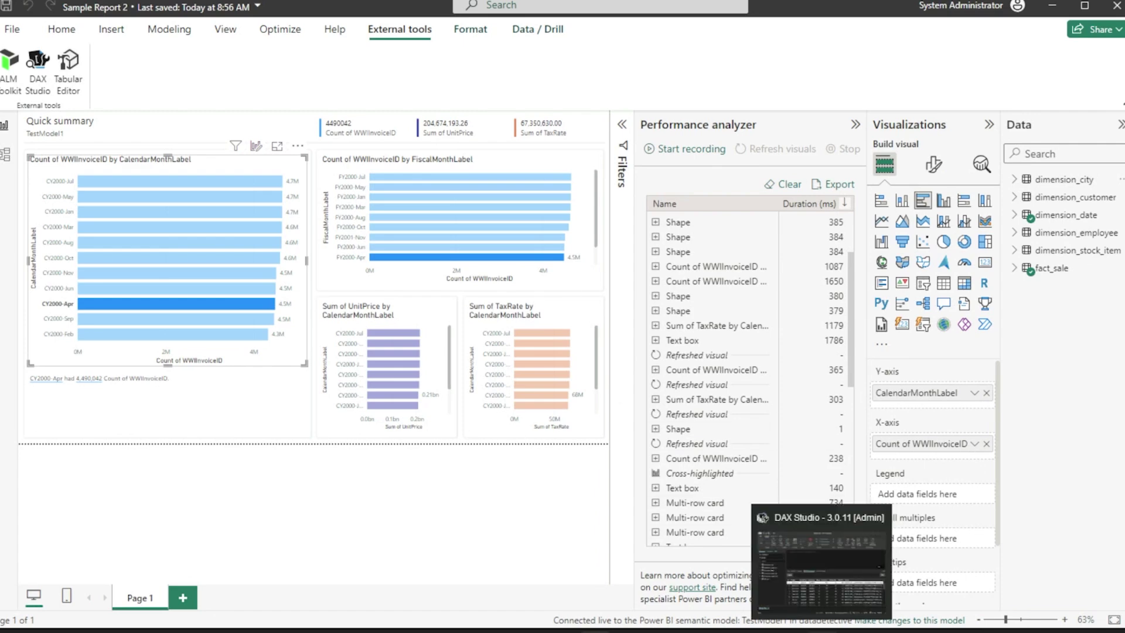
pyautogui.click(821, 632)
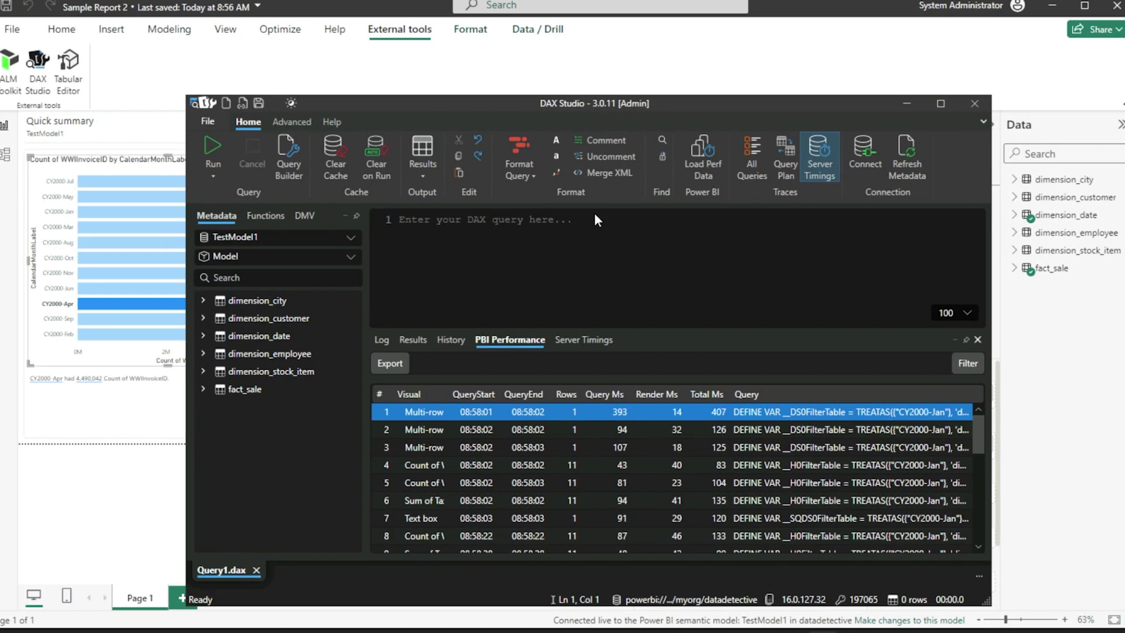
pyautogui.click(408, 222)
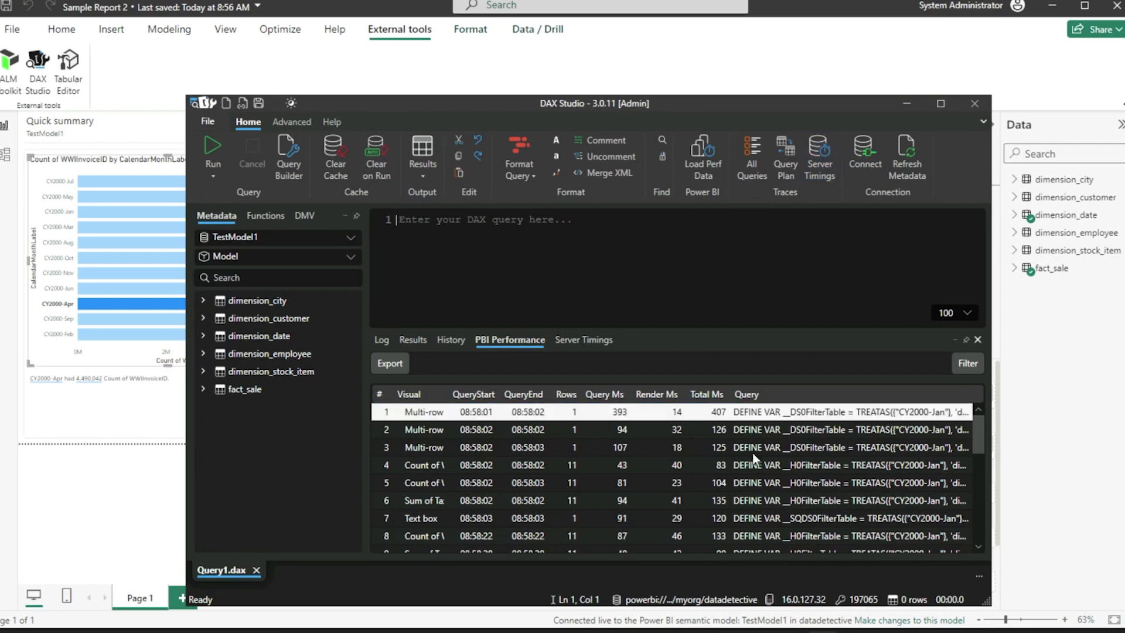
pyautogui.doubleClick(750, 416)
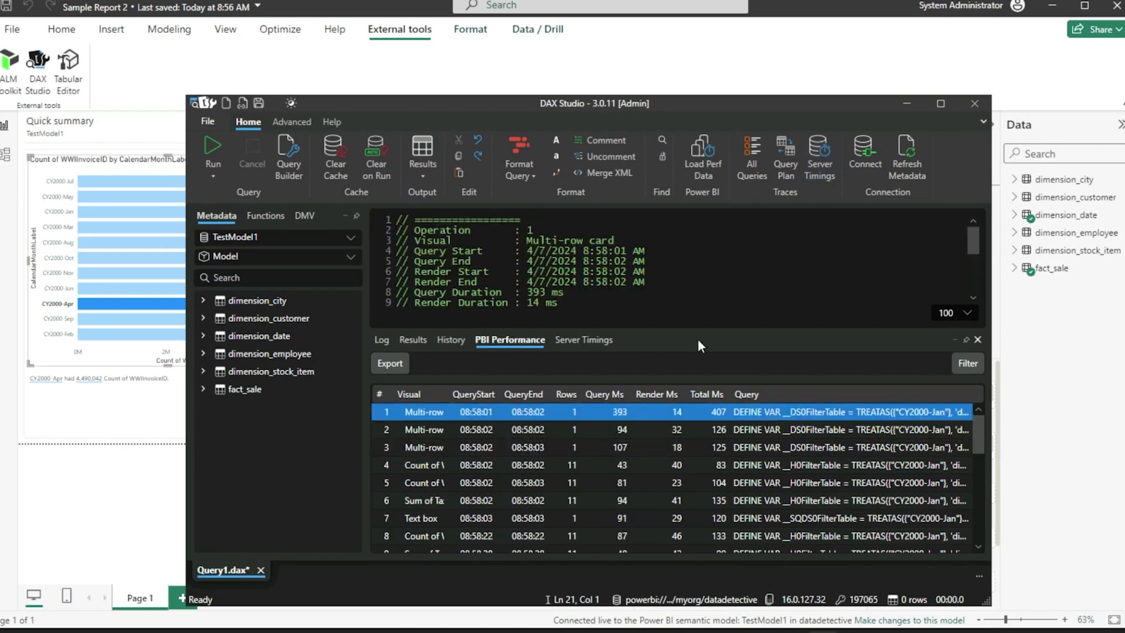
pyautogui.scroll(-3, 786, 281)
pyautogui.scroll(1, 815, 234)
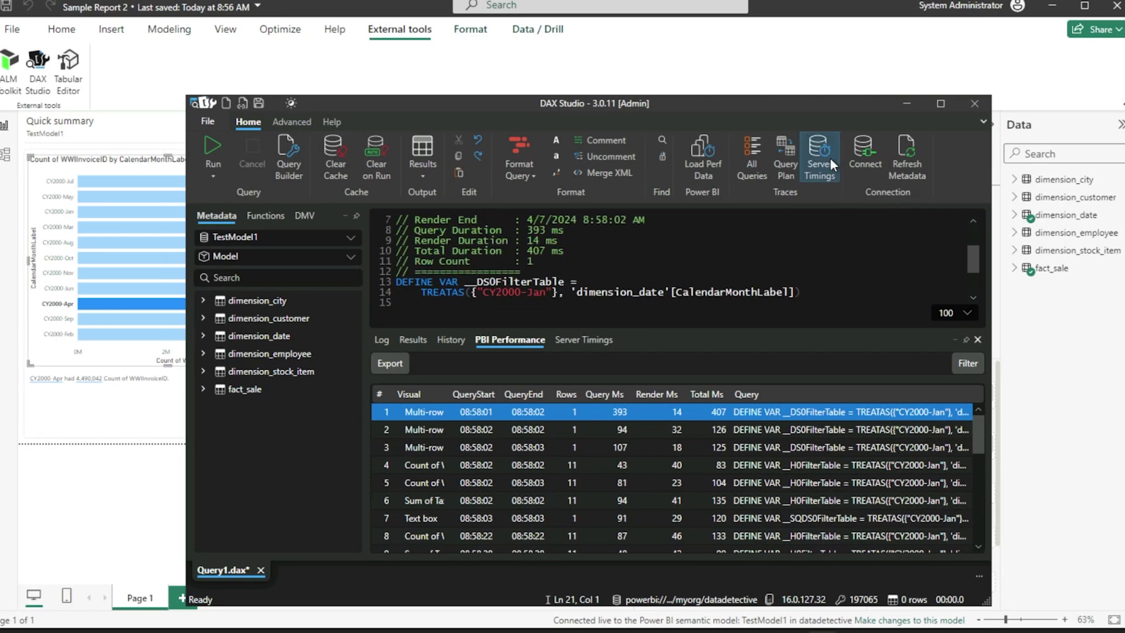
# - Start a Server Timings trace and examine its timing results and recording options
pyautogui.click(830, 160)
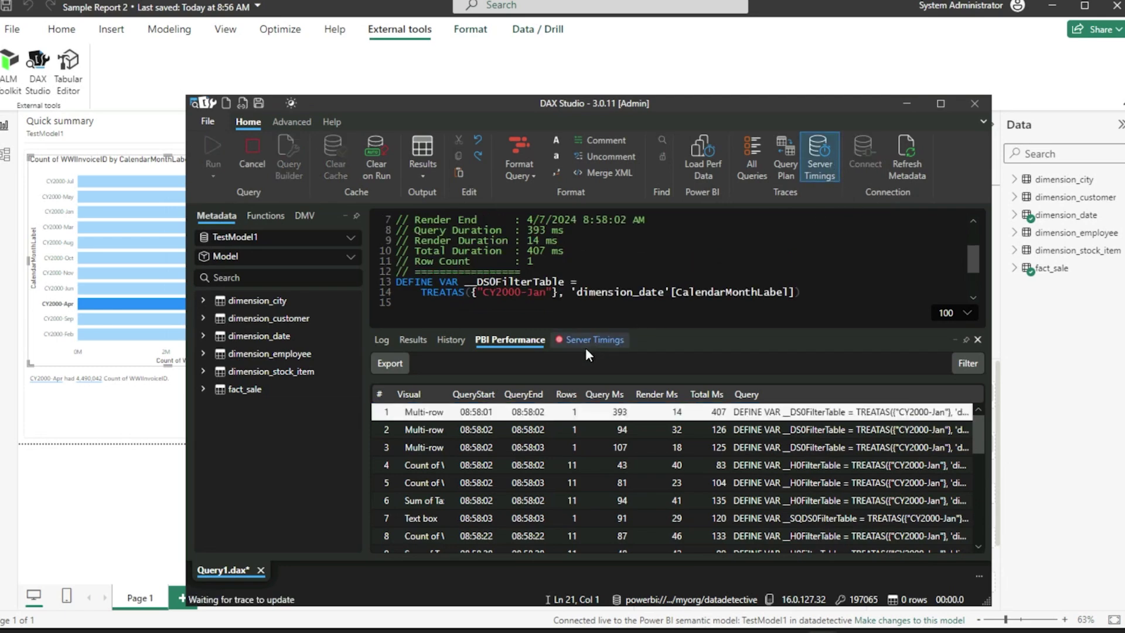
pyautogui.click(604, 339)
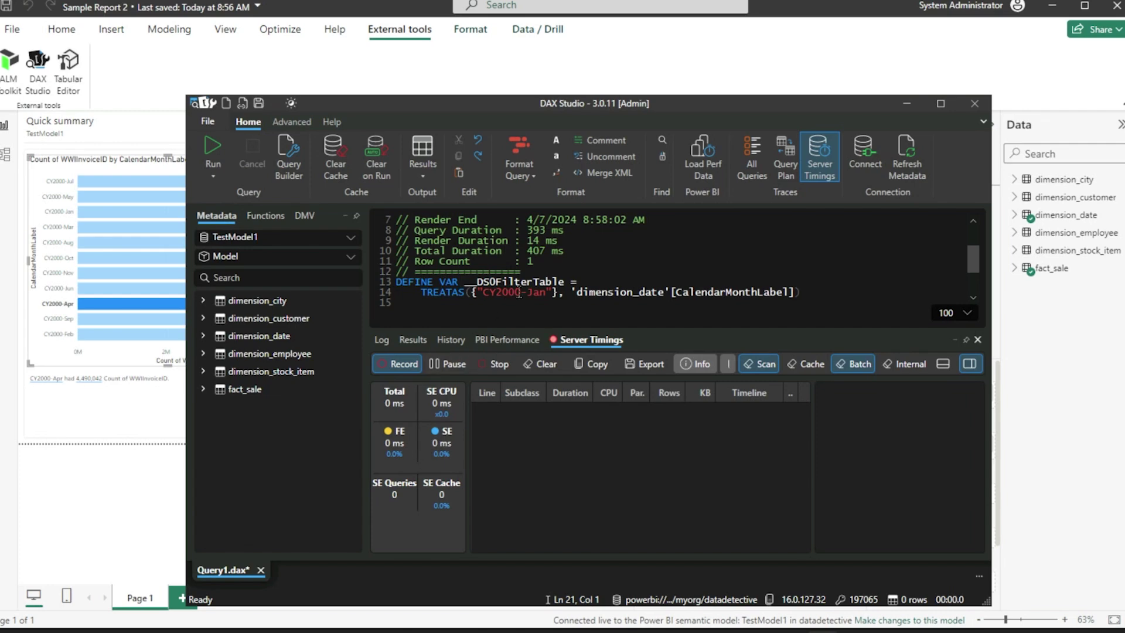
pyautogui.click(402, 366)
pyautogui.click(497, 368)
# - Close DAX Studio without saving Query1.dax, and launch Tabular Editor, signing in with the account connected to Windows
pyautogui.click(971, 105)
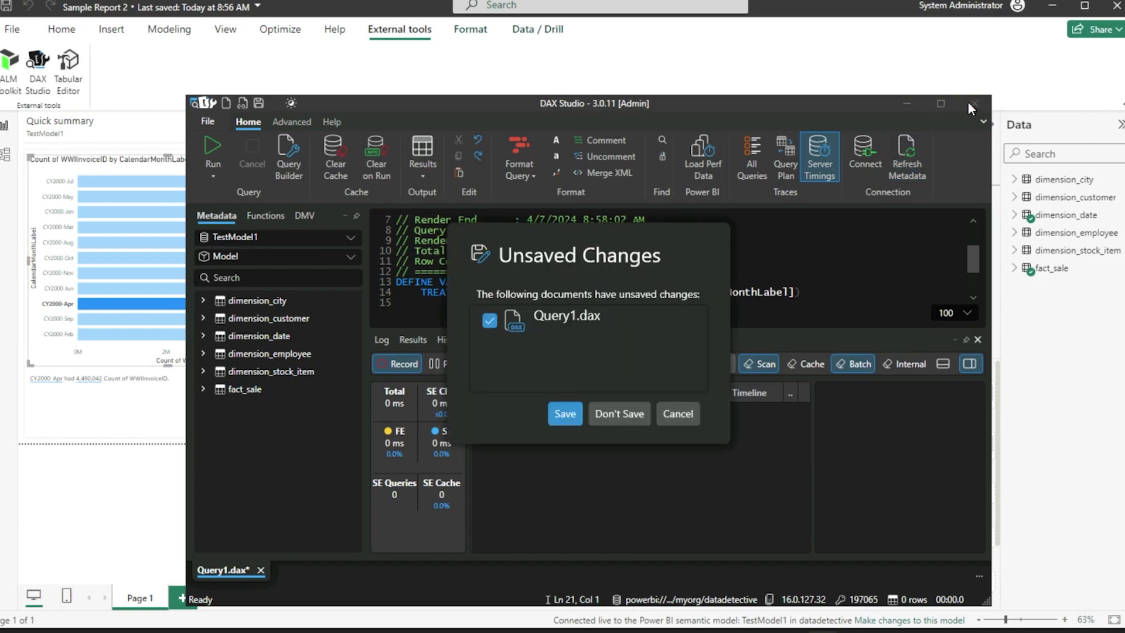
pyautogui.click(623, 409)
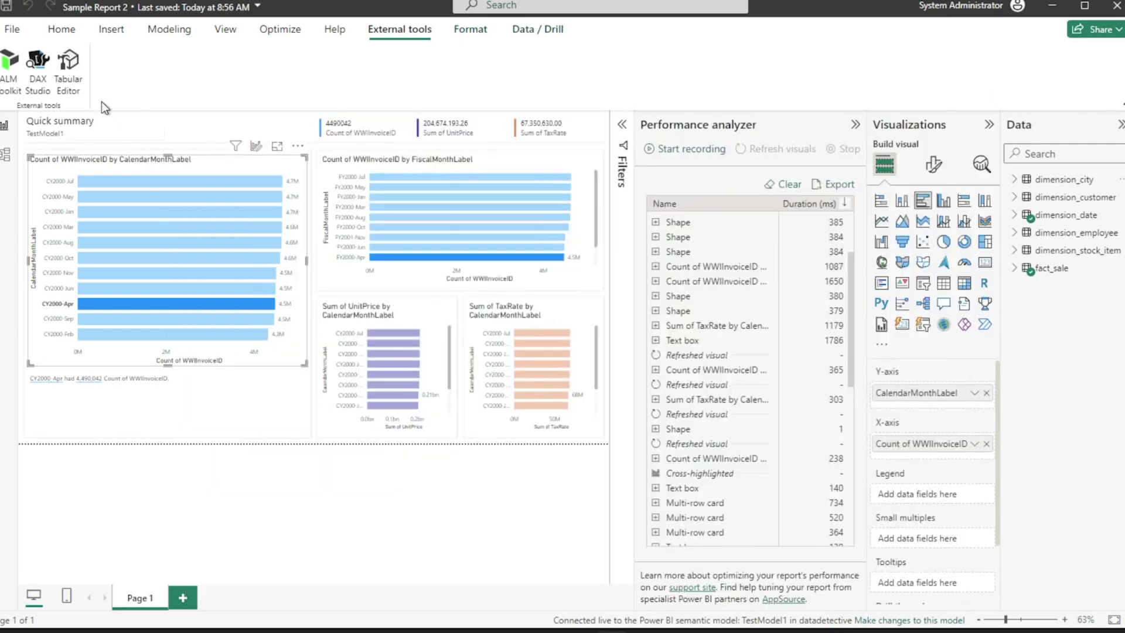
pyautogui.click(72, 72)
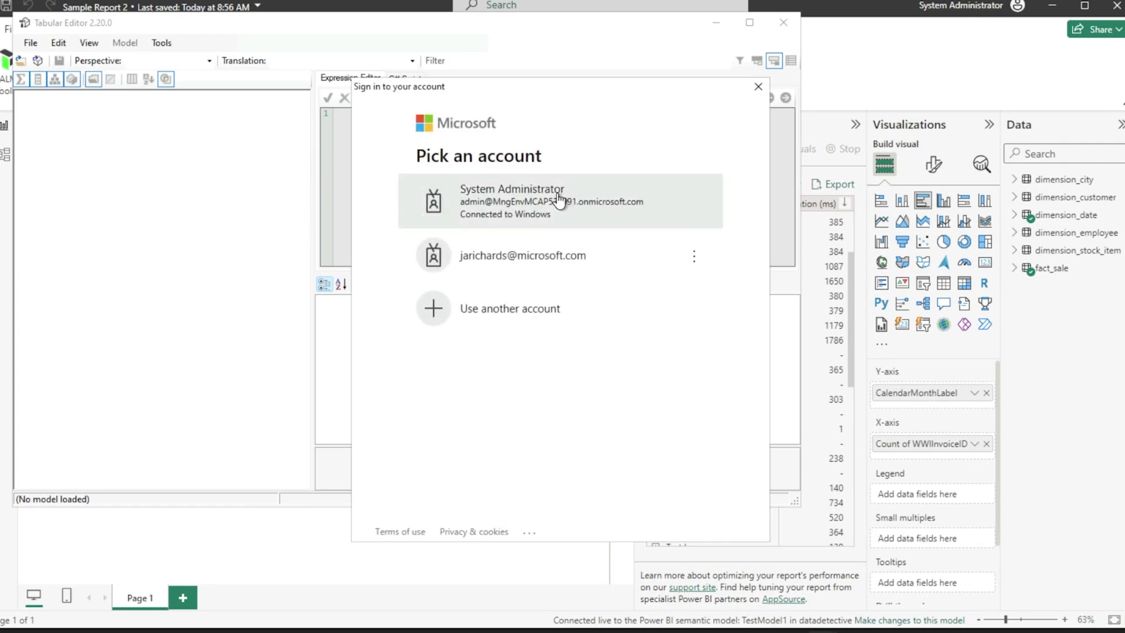
pyautogui.click(559, 200)
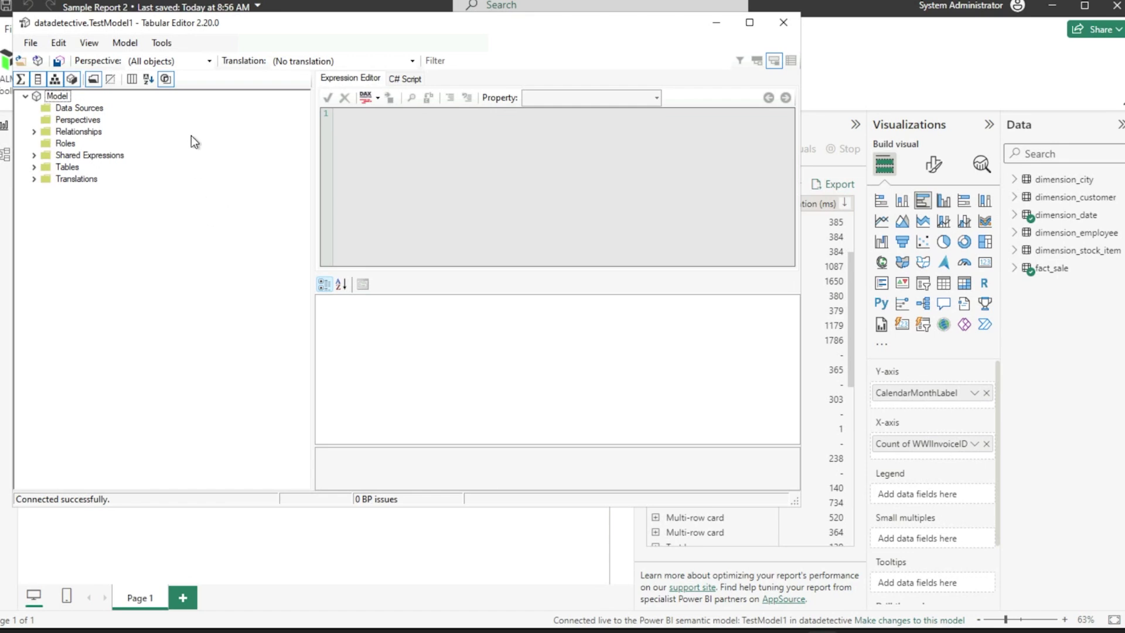
# - Run the Best Practice Analyzer on TestModel1 with the local rule file BPARules-PowerBI.json from the Desktop added as a rule collection
pyautogui.click(169, 44)
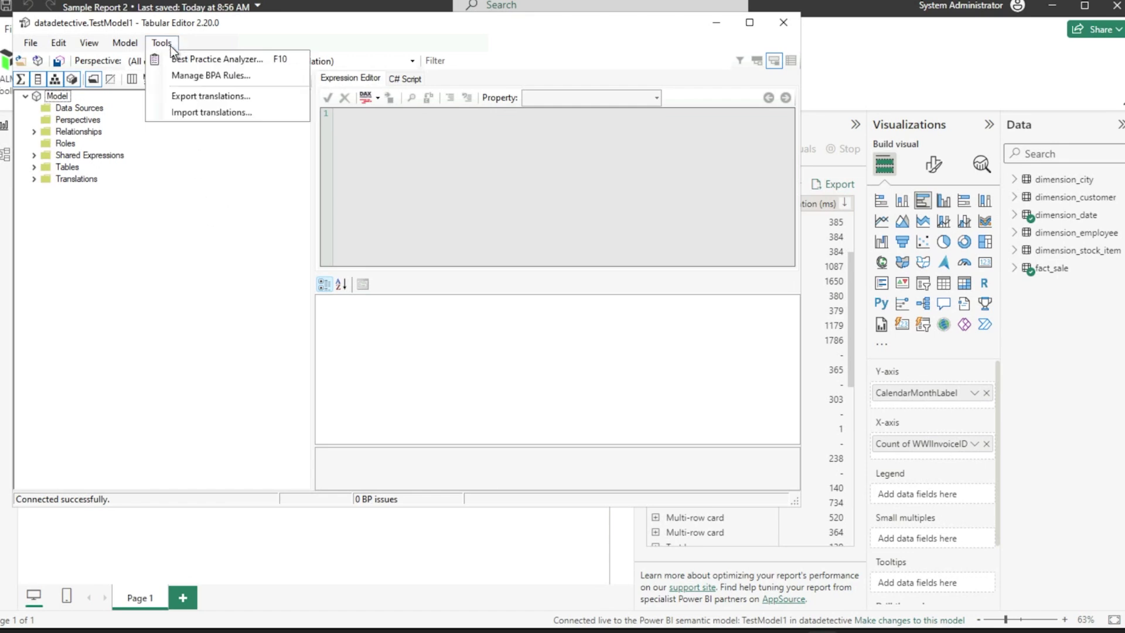
pyautogui.click(198, 61)
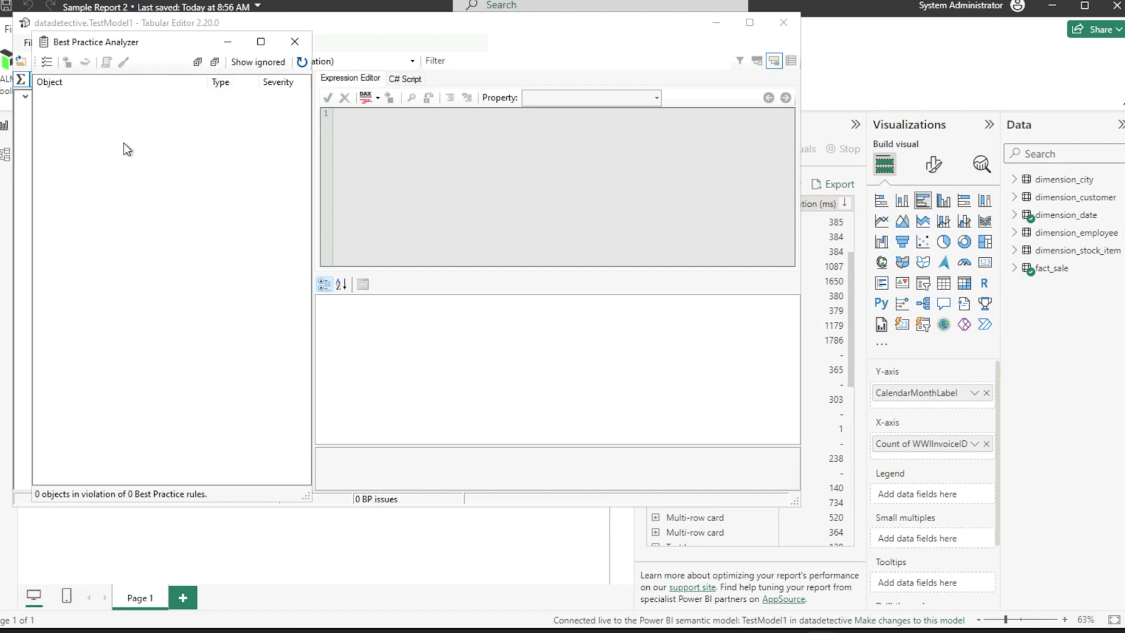
pyautogui.click(47, 62)
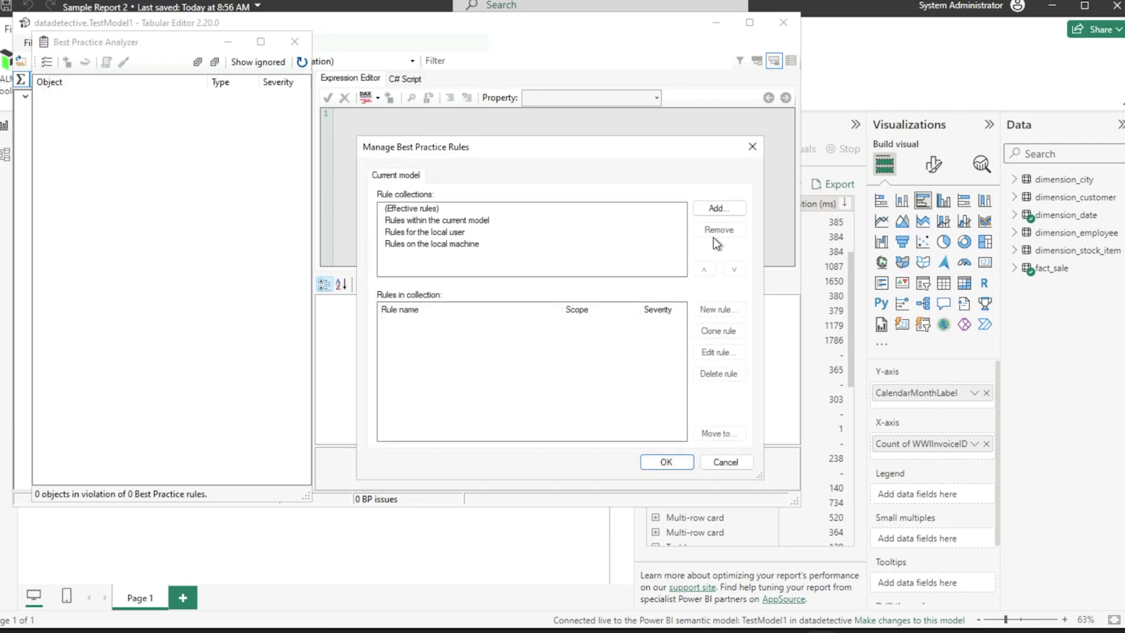
pyautogui.click(733, 207)
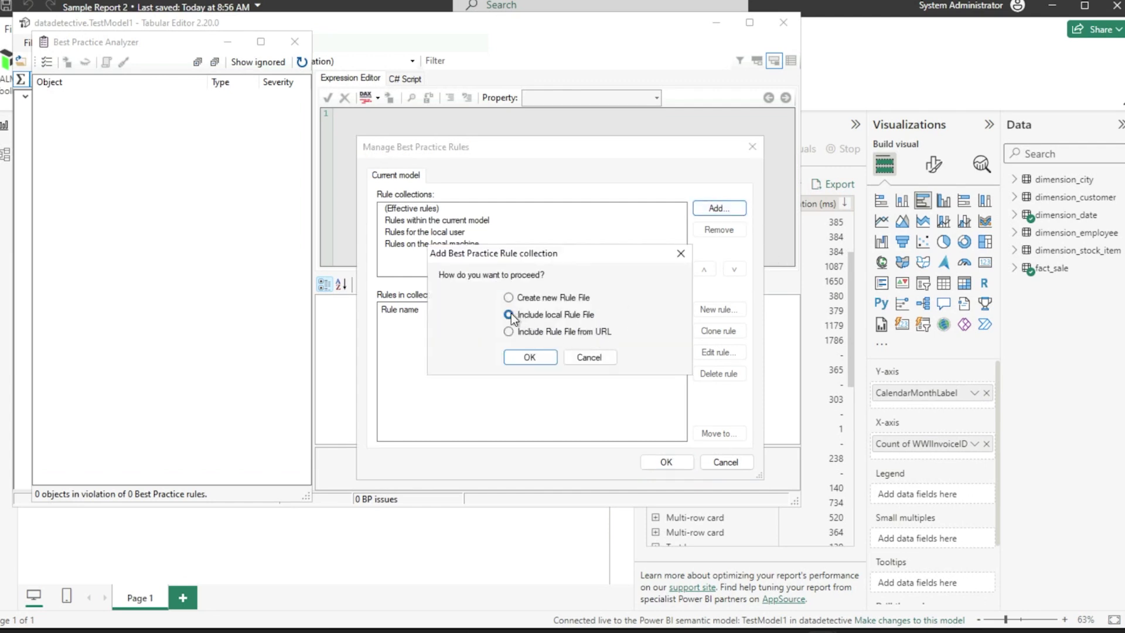
pyautogui.click(536, 357)
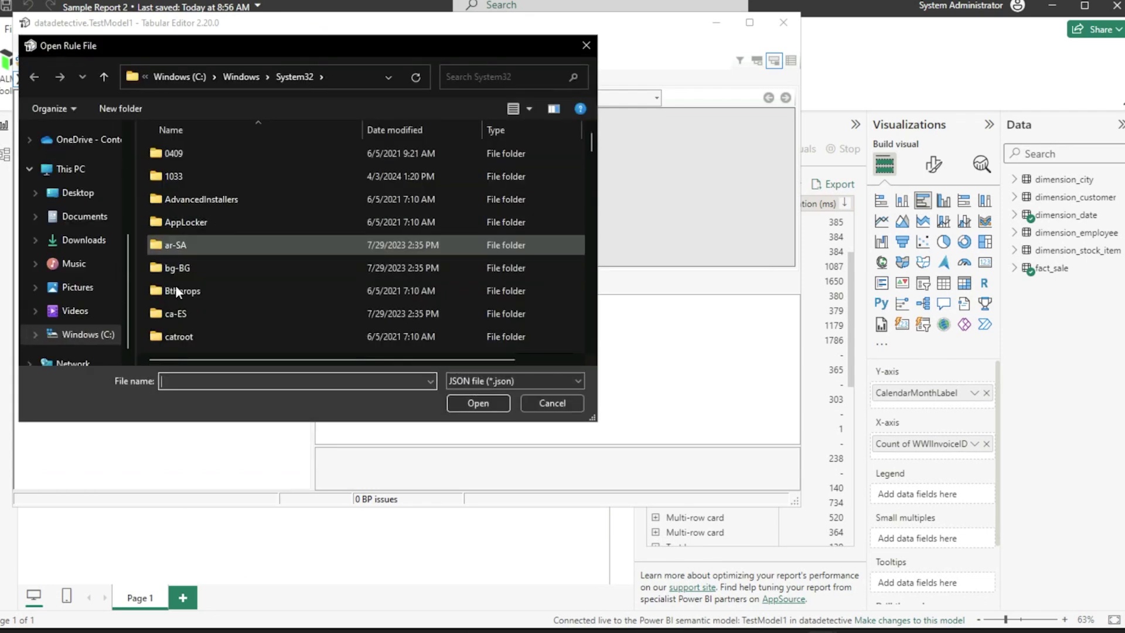
pyautogui.click(90, 198)
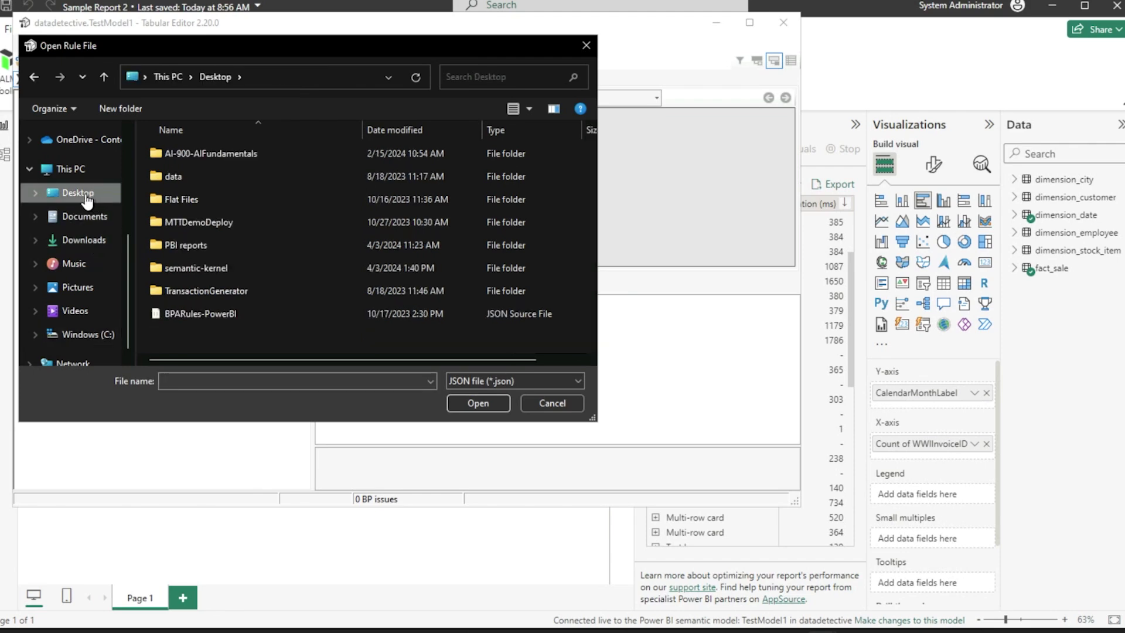
pyautogui.click(190, 314)
pyautogui.click(484, 403)
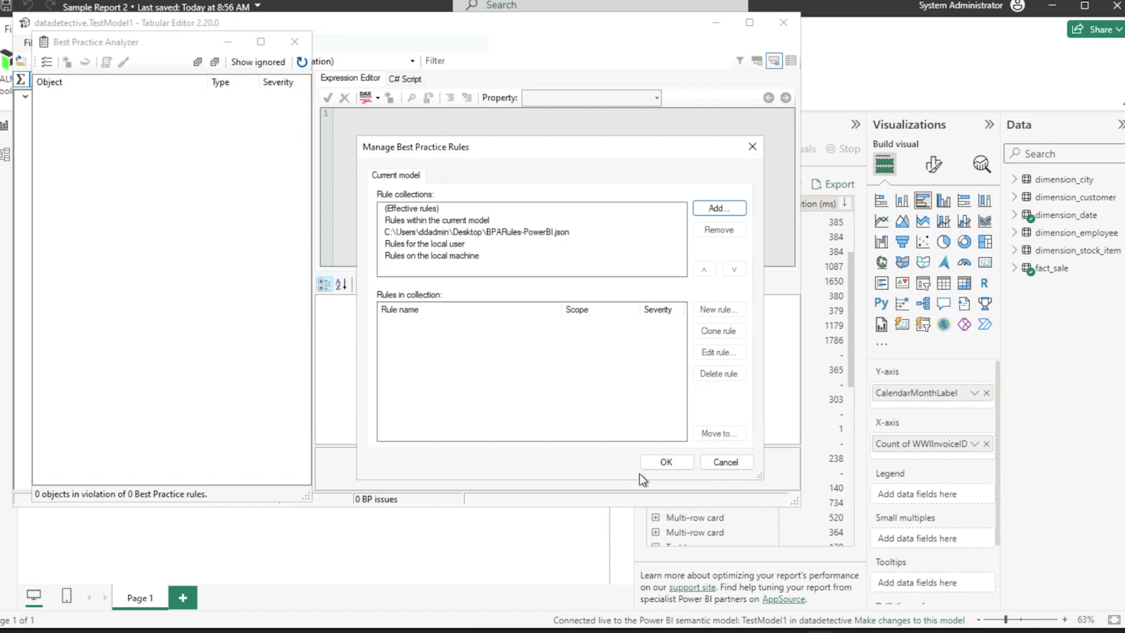
pyautogui.click(665, 462)
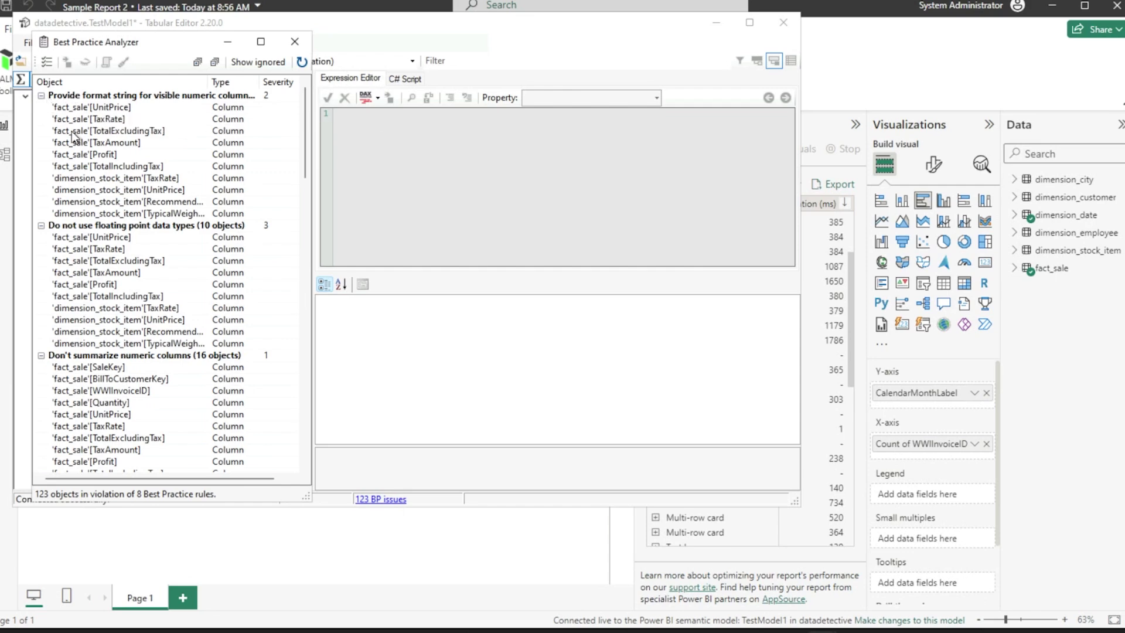
# - Examine the objects listed under each violated best practice rule, from format strings and data types to foreign keys and CamelCase names
pyautogui.scroll(-4, 182, 234)
pyautogui.scroll(-20, 180, 237)
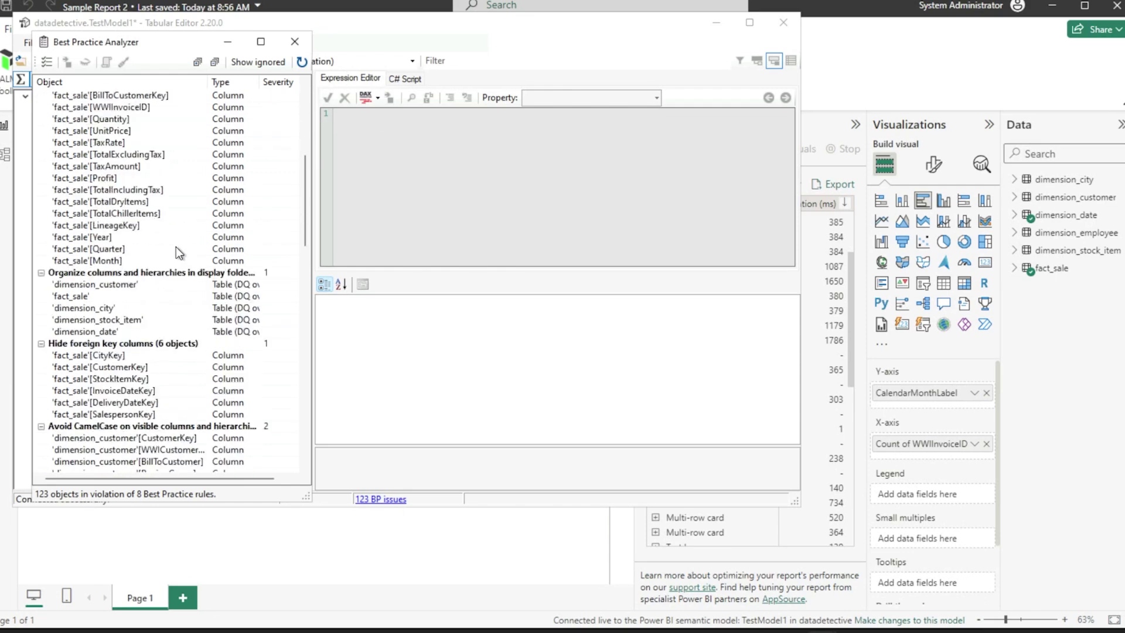
pyautogui.scroll(-12, 179, 250)
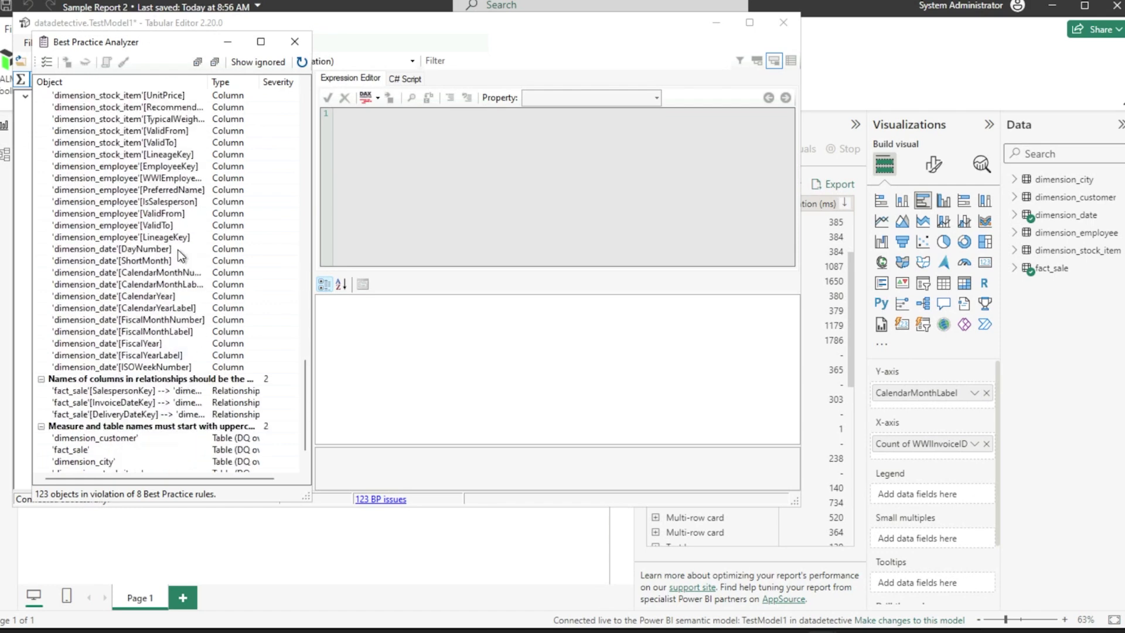
pyautogui.scroll(19, 180, 252)
pyautogui.scroll(15, 180, 253)
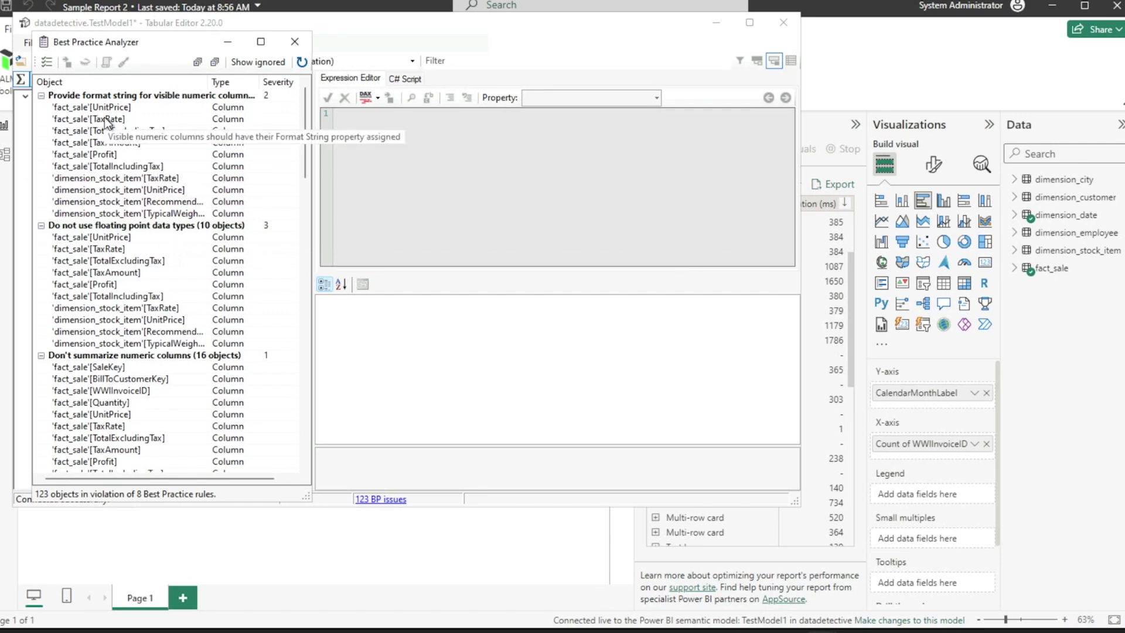
pyautogui.scroll(-6, 154, 205)
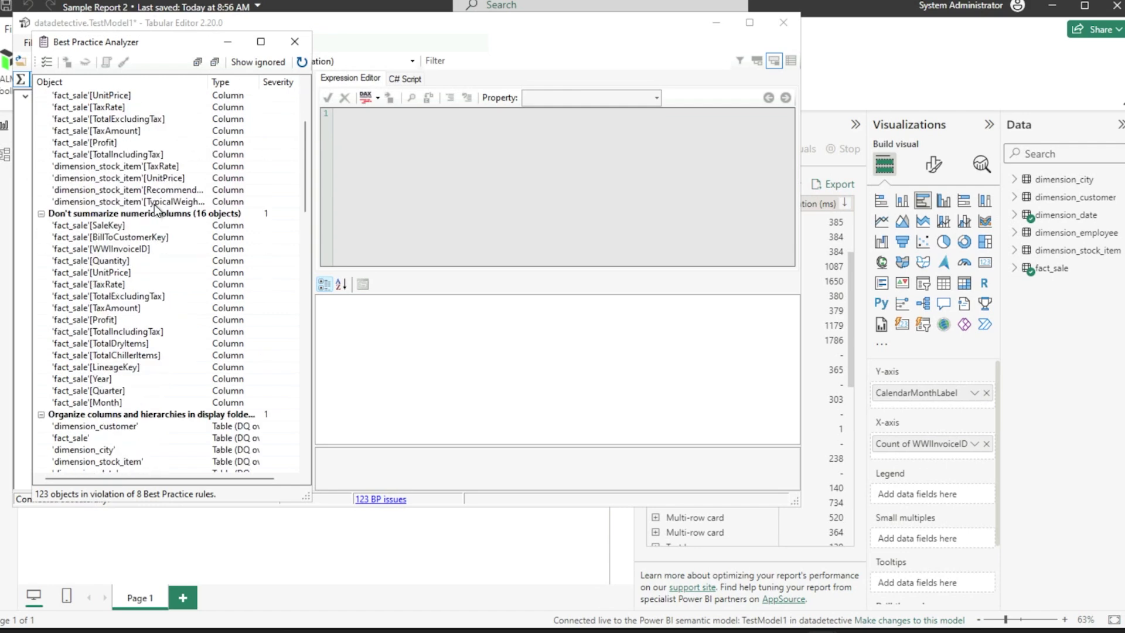
pyautogui.scroll(-8, 154, 205)
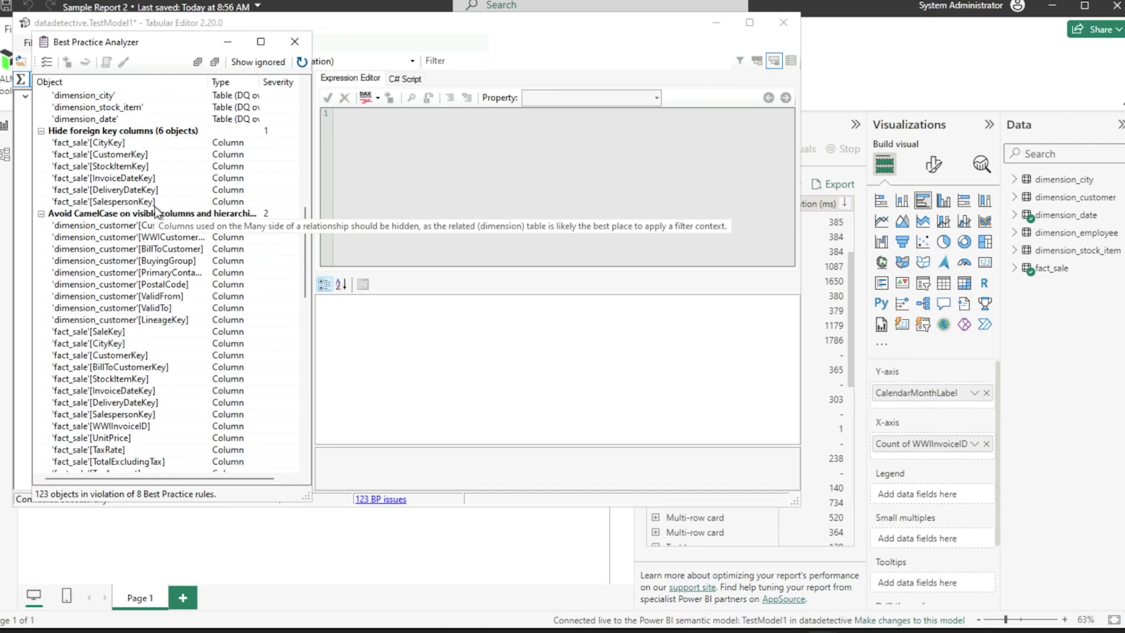
pyautogui.scroll(-4, 152, 213)
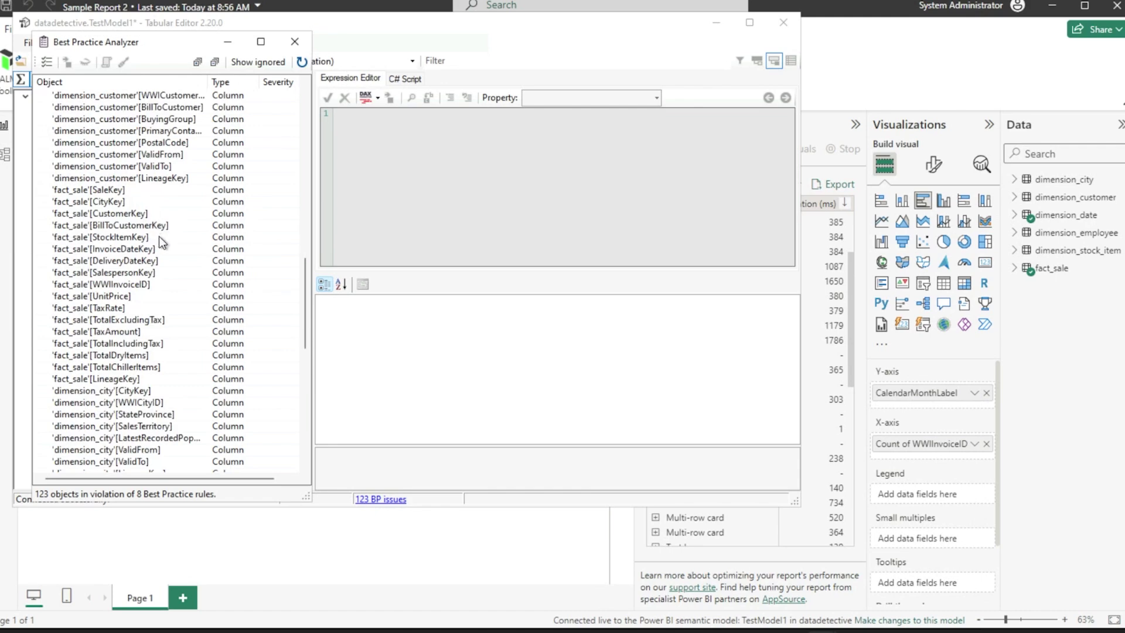
pyautogui.scroll(4, 162, 242)
pyautogui.scroll(2, 164, 242)
pyautogui.scroll(-4, 164, 243)
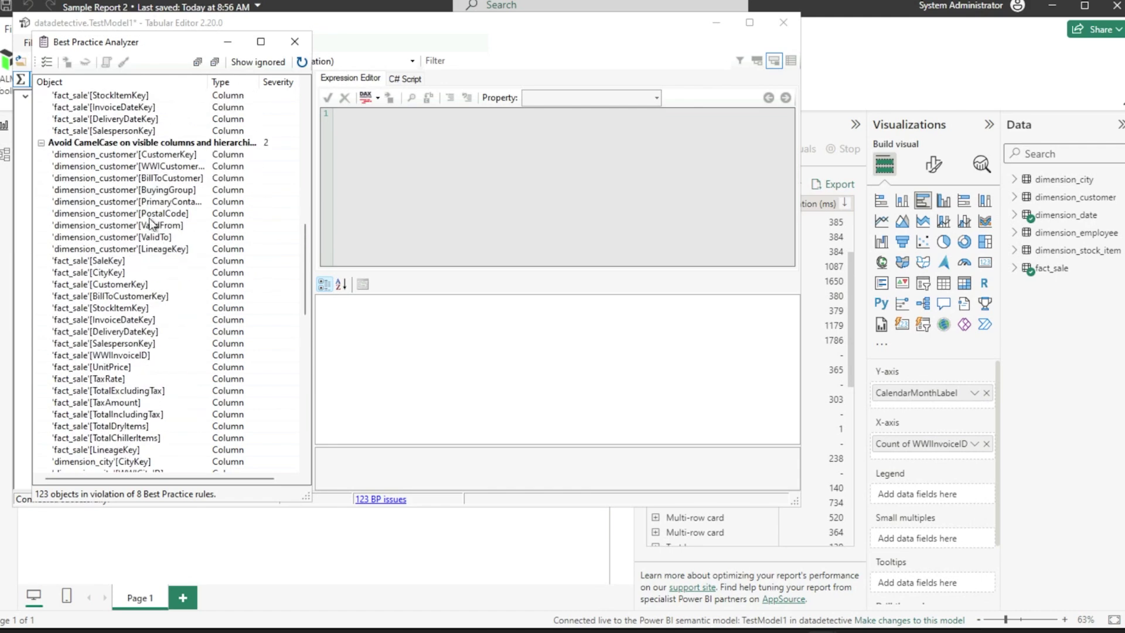
# - Check the dimension_customer columns listed under the CamelCase rule, return to the first violated rules, and close the Best Practice Analyzer
pyautogui.click(108, 156)
pyautogui.click(107, 167)
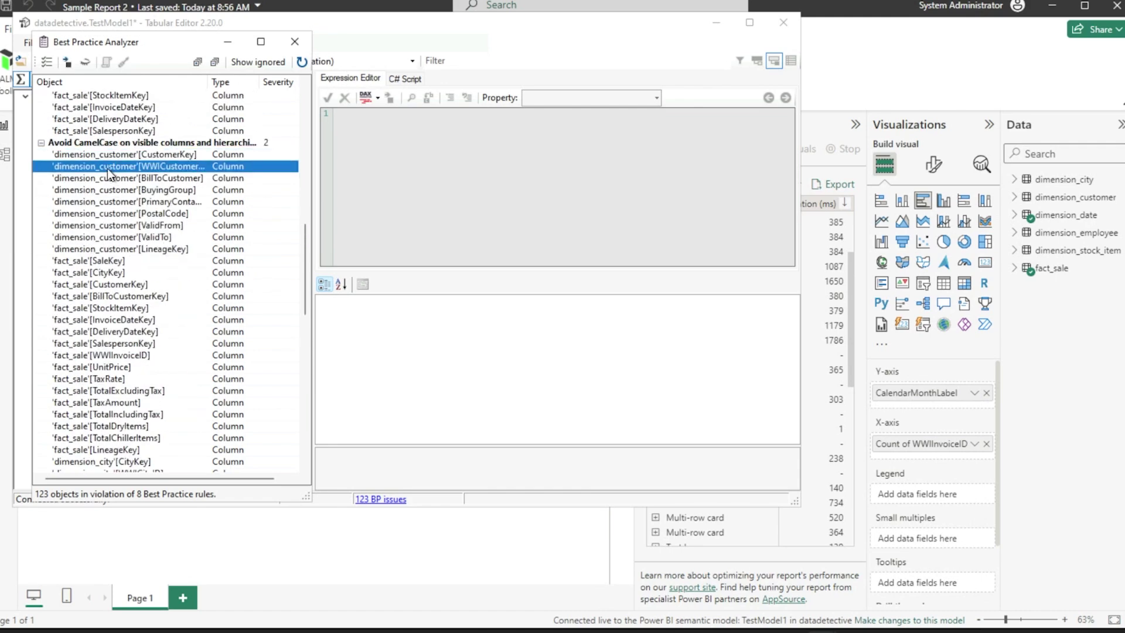
pyautogui.scroll(15, 108, 183)
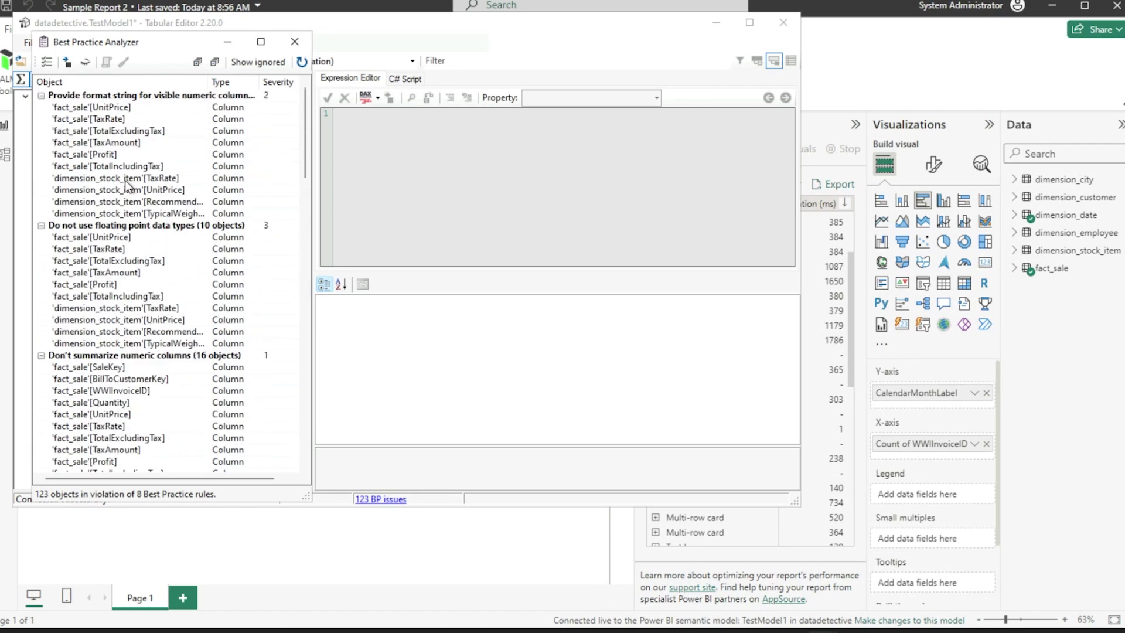
pyautogui.click(295, 42)
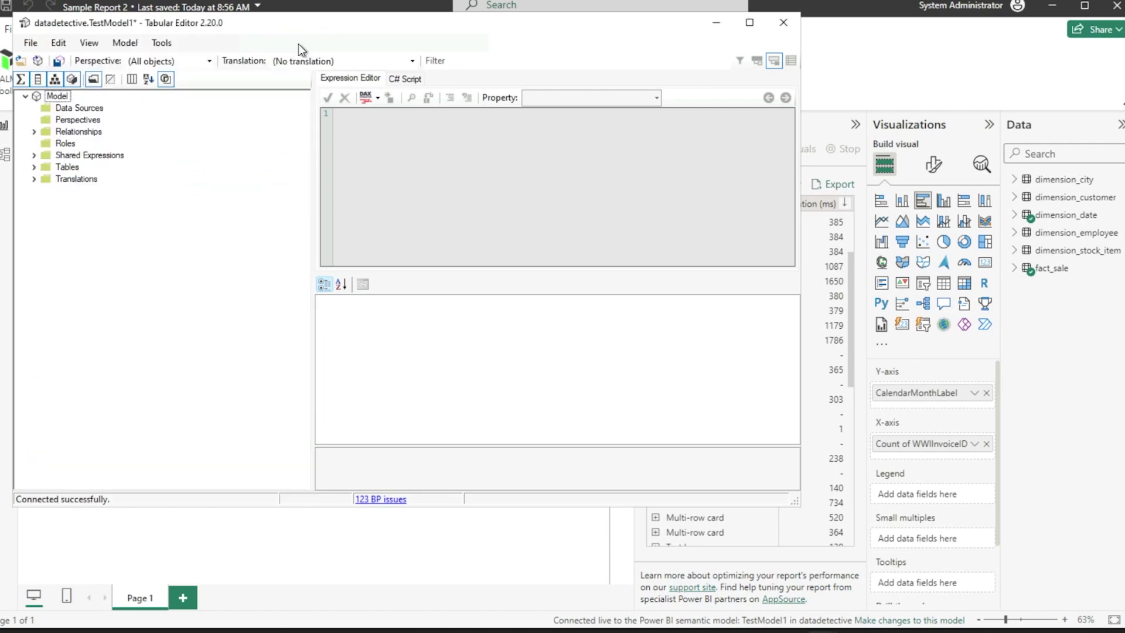
# - Review the effective best practice rules for the current model in the rule manager, from Formatting to Naming Conventions, and leave without changes
pyautogui.click(163, 43)
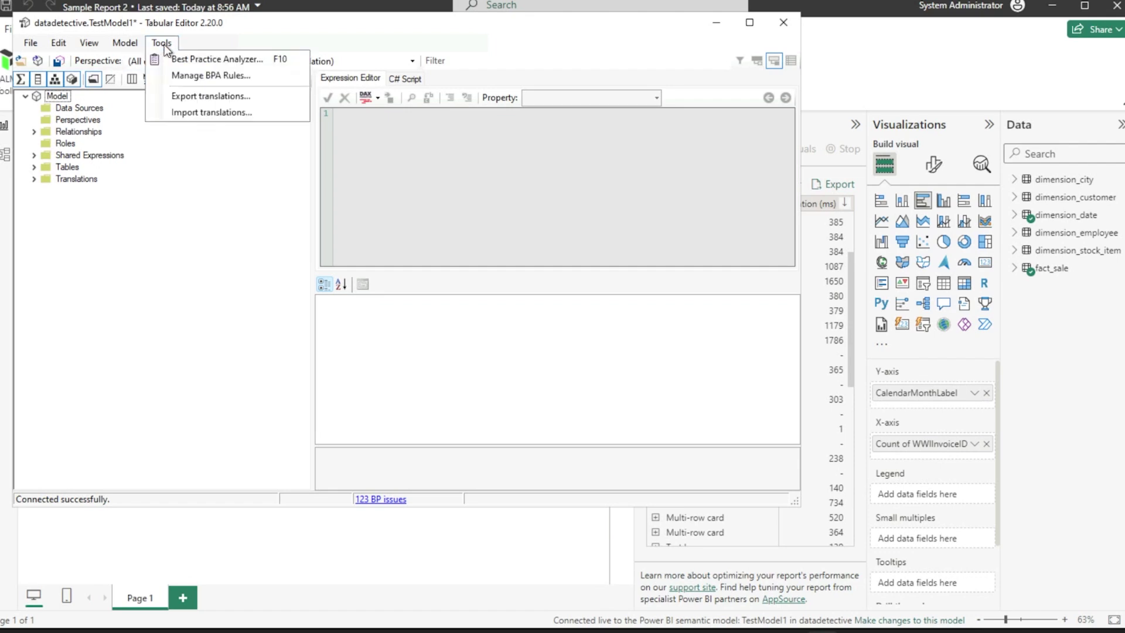
pyautogui.click(202, 80)
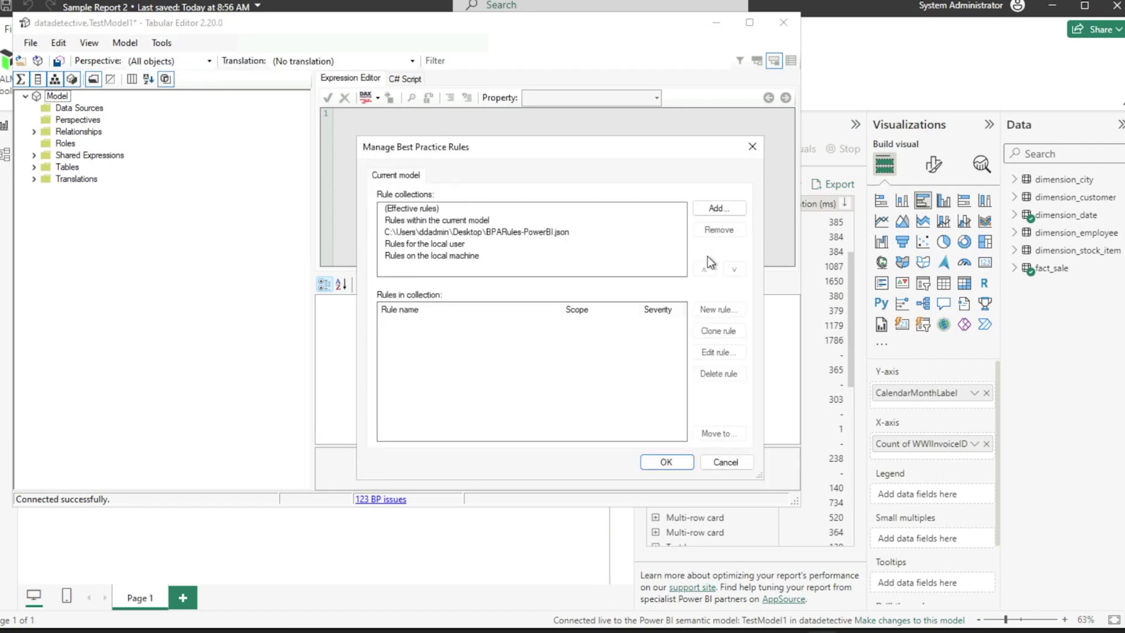
pyautogui.click(427, 209)
pyautogui.scroll(-6, 463, 354)
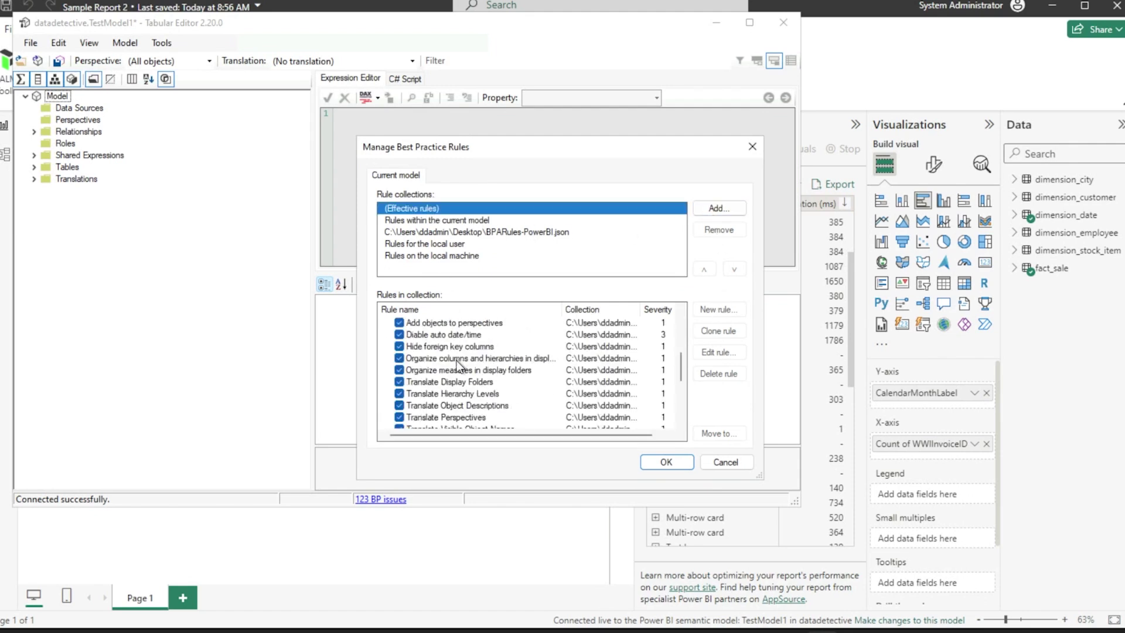
pyautogui.scroll(5, 455, 351)
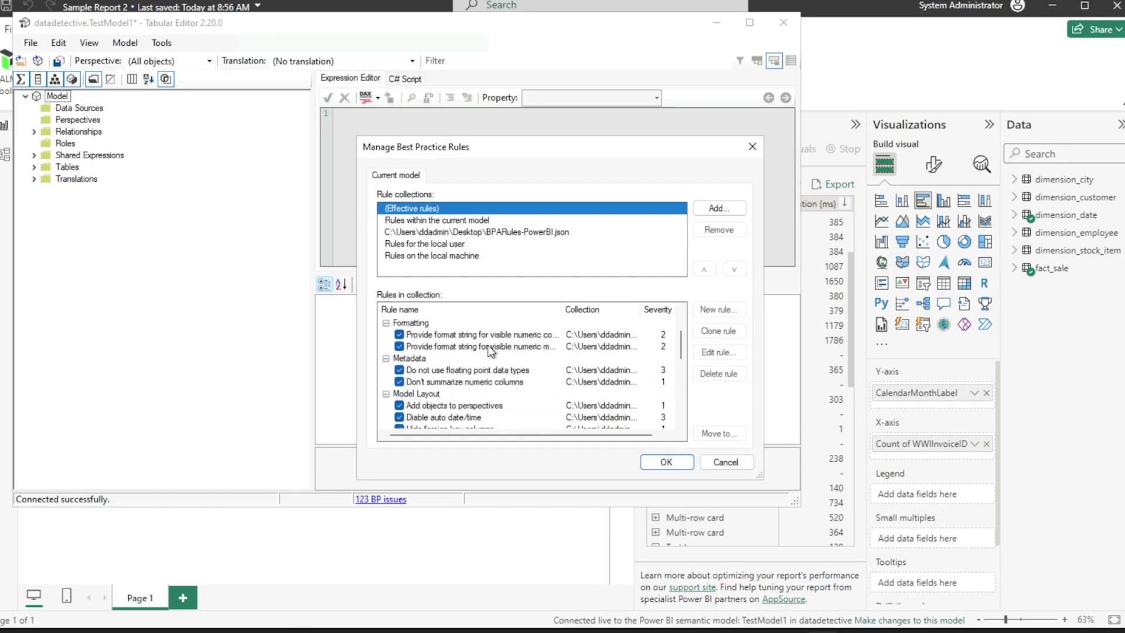
pyautogui.scroll(-8, 537, 369)
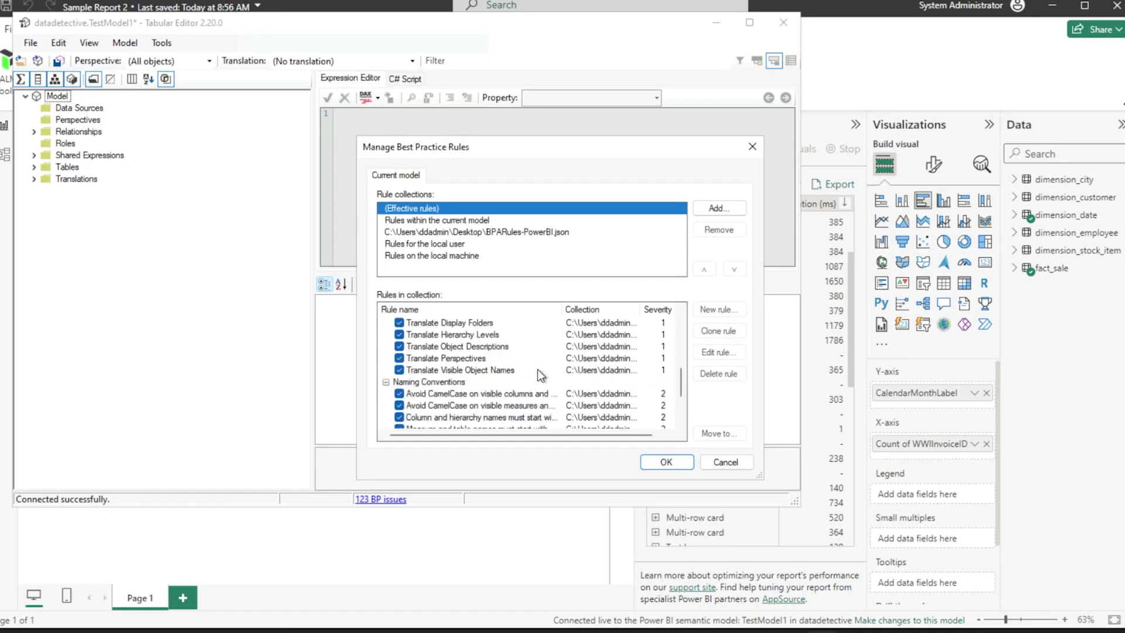
pyautogui.click(725, 463)
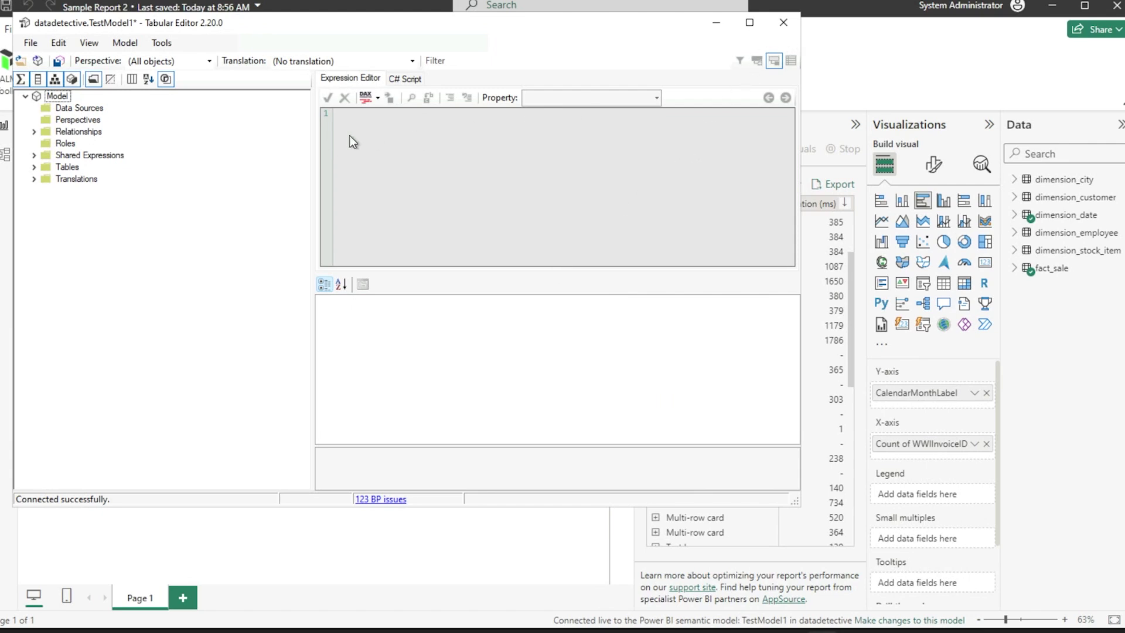
# - Close Tabular Editor without saving the model changes and return to the Power BI report
pyautogui.click(783, 30)
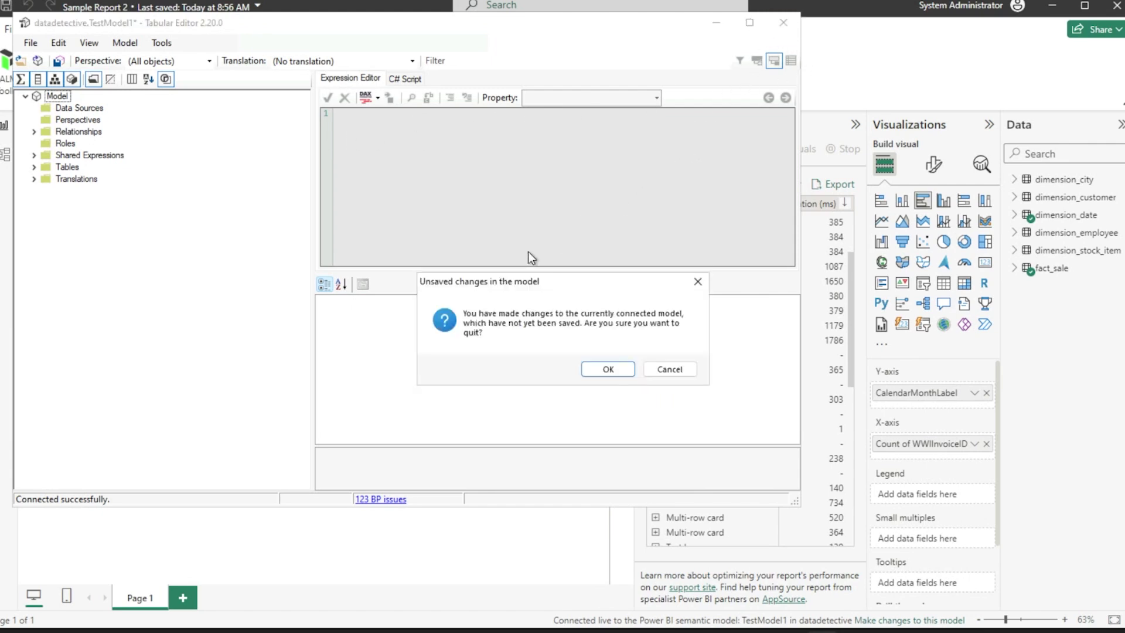
pyautogui.click(593, 367)
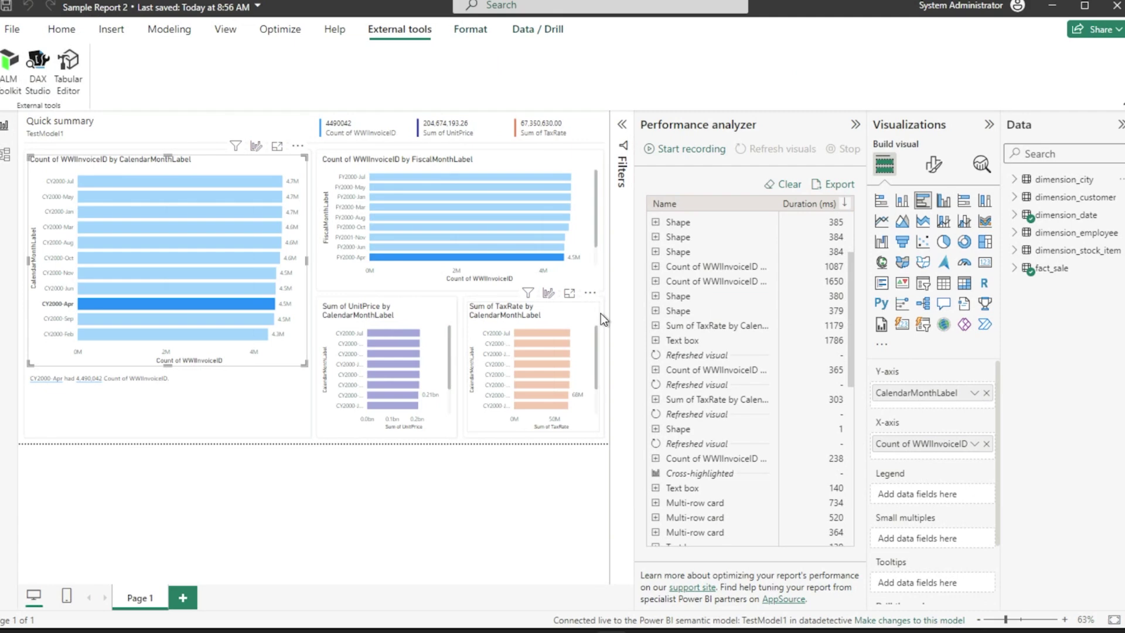